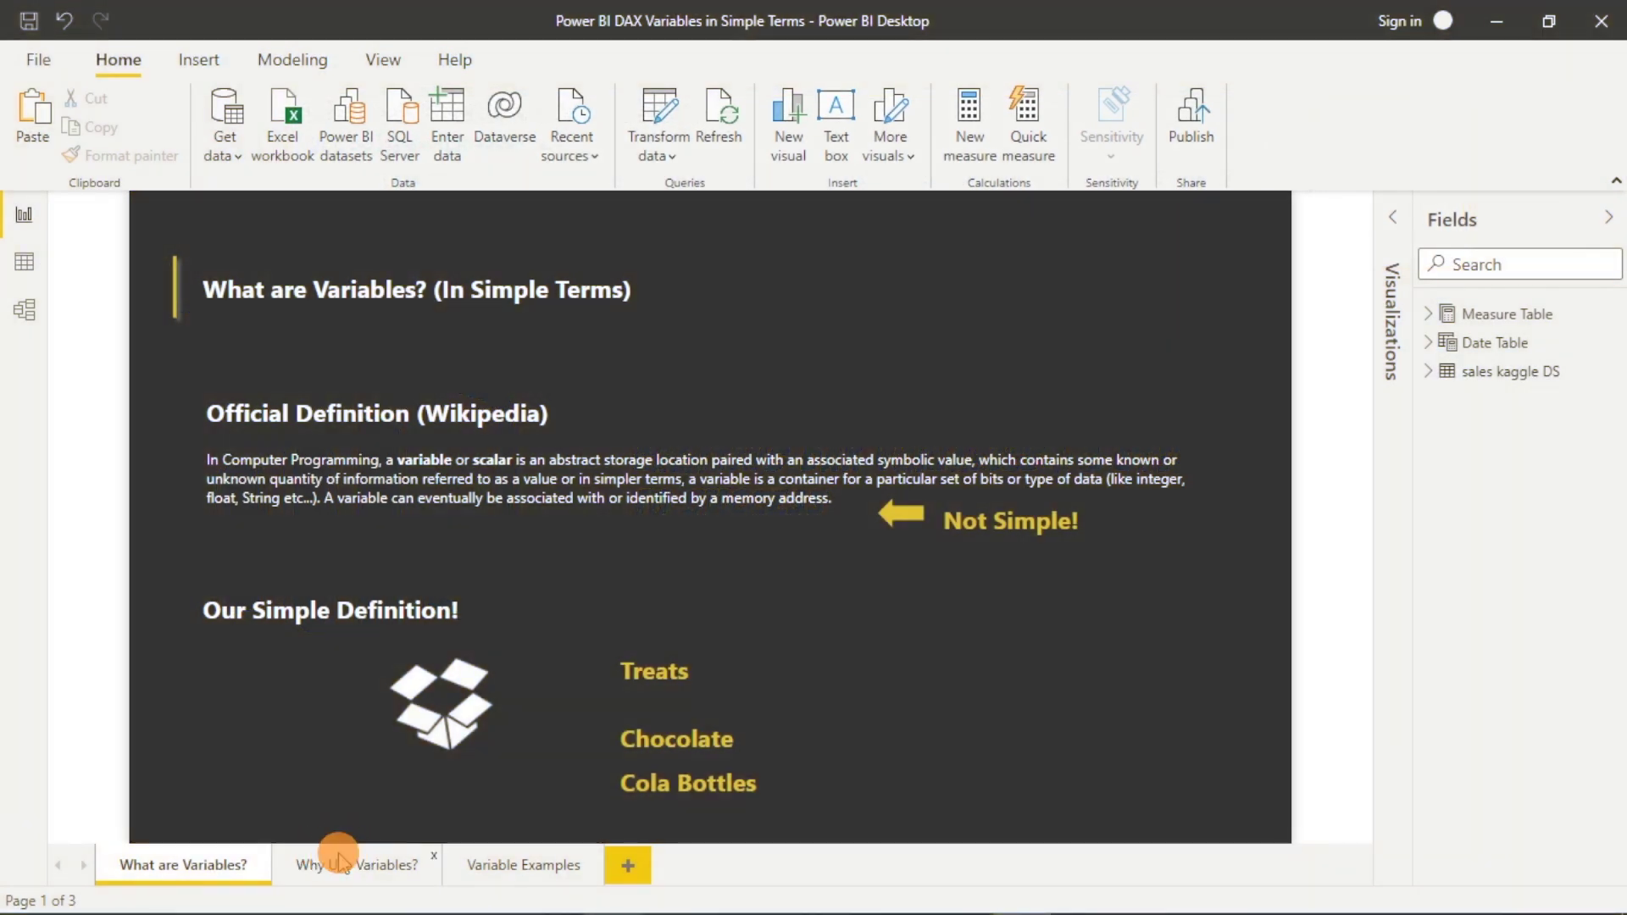
Go to the Variable Examples page and look through the whole Year, Month and Sales table
left_click(339, 856)
left_click(520, 868)
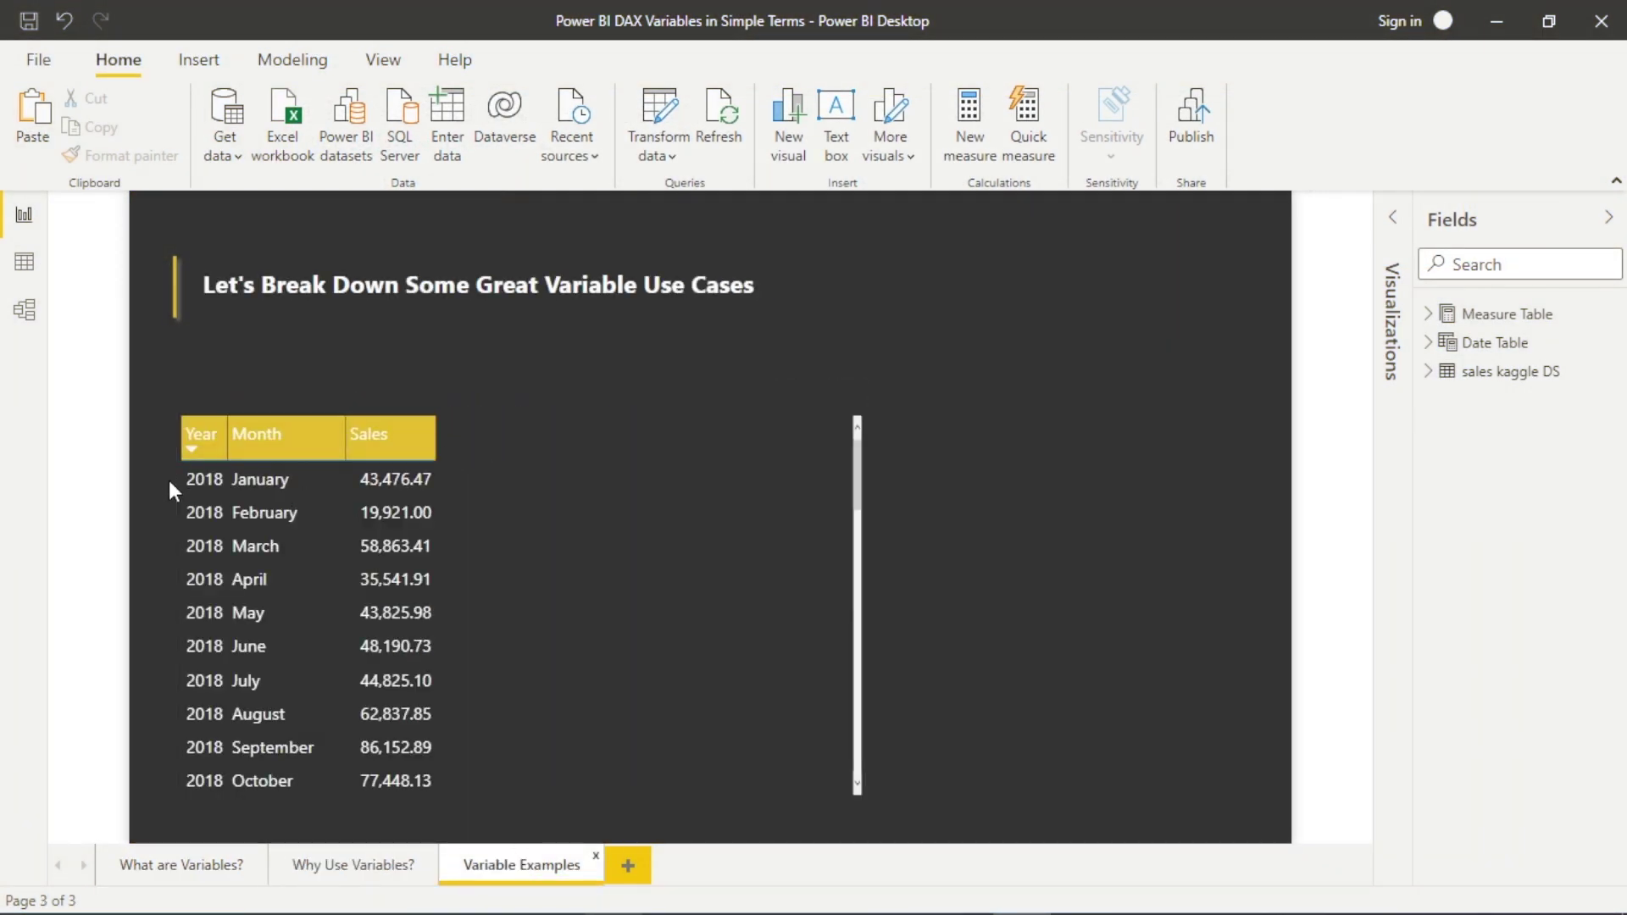
scroll(366, 734, "down", 12)
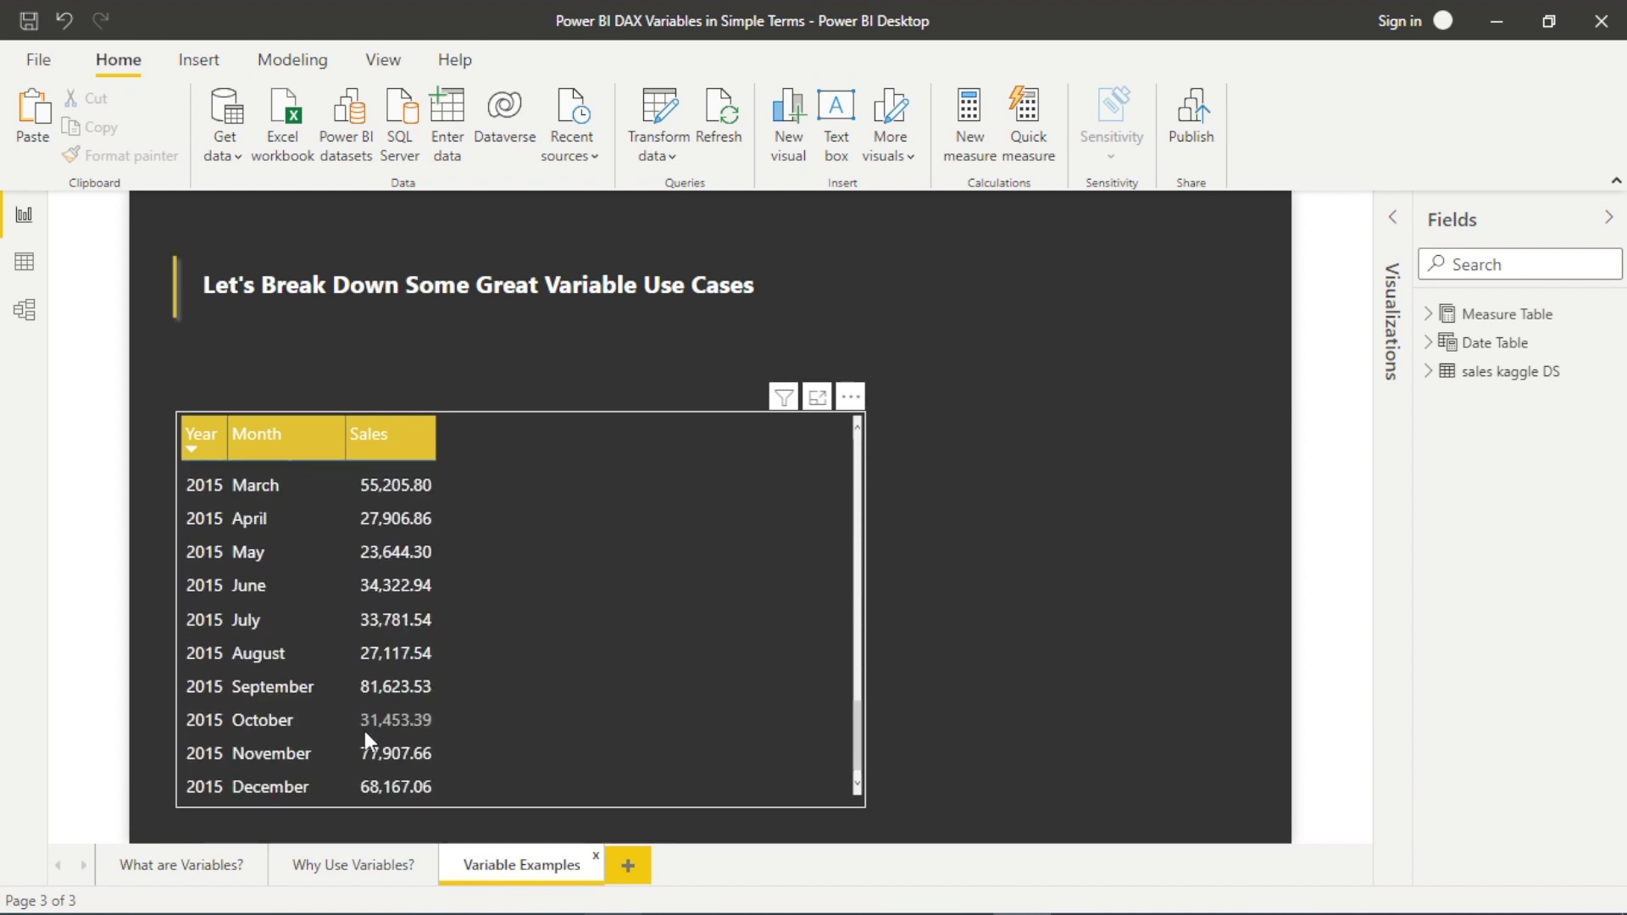
scroll(364, 730, "up", 12)
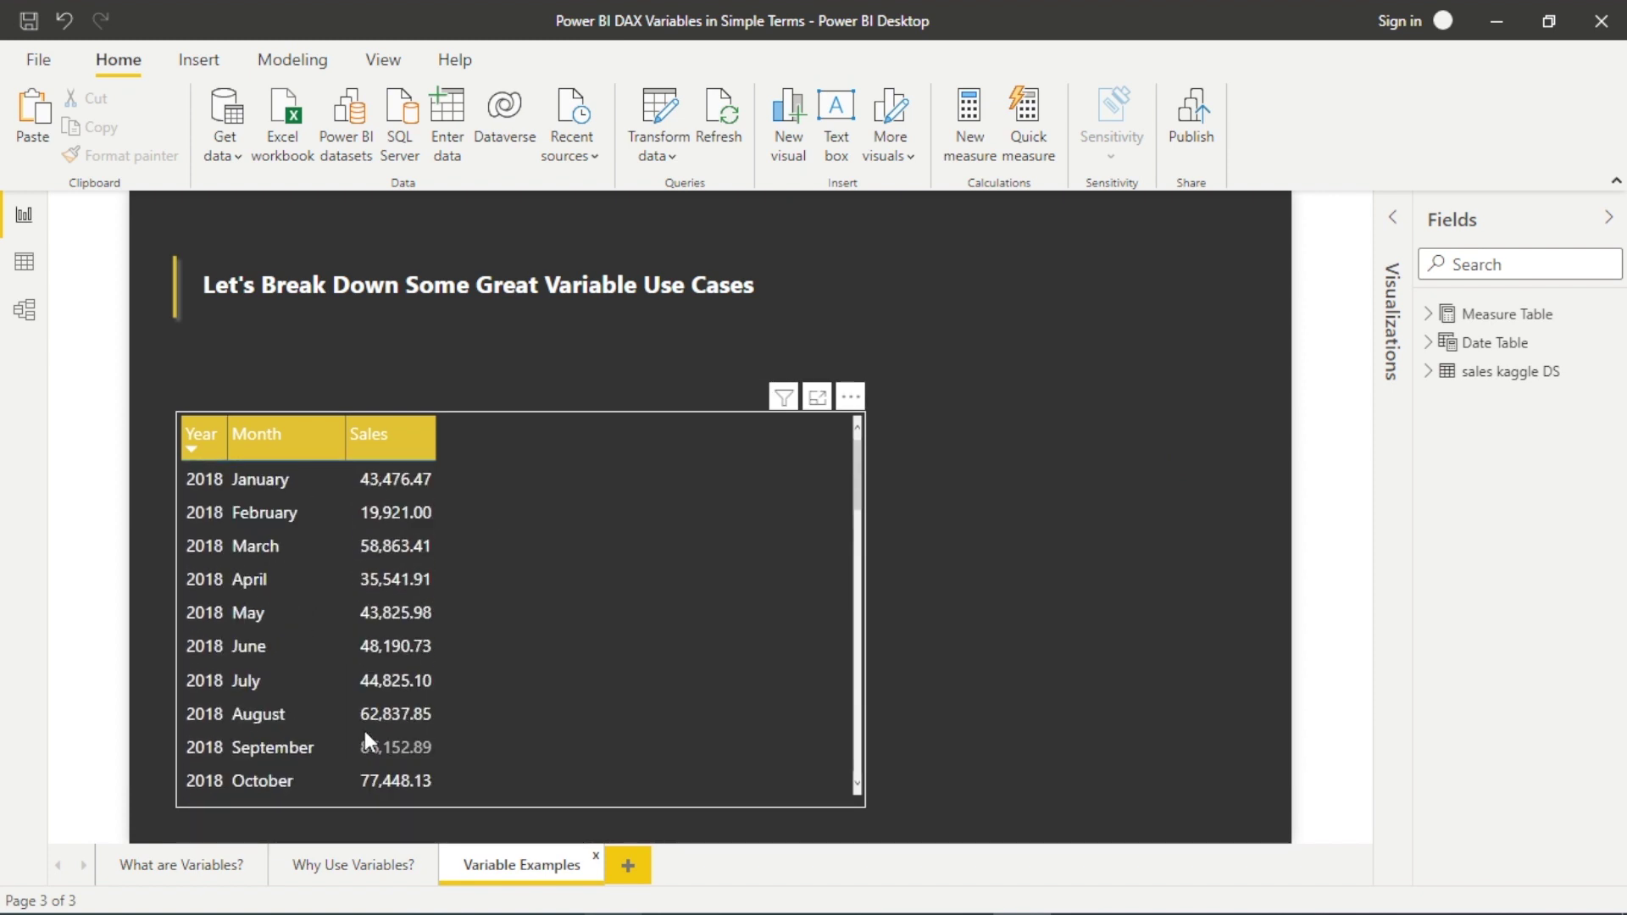
Look over the measures listed in the Measure Table, collapse it, and go to the What are Variables? page
left_click(1445, 321)
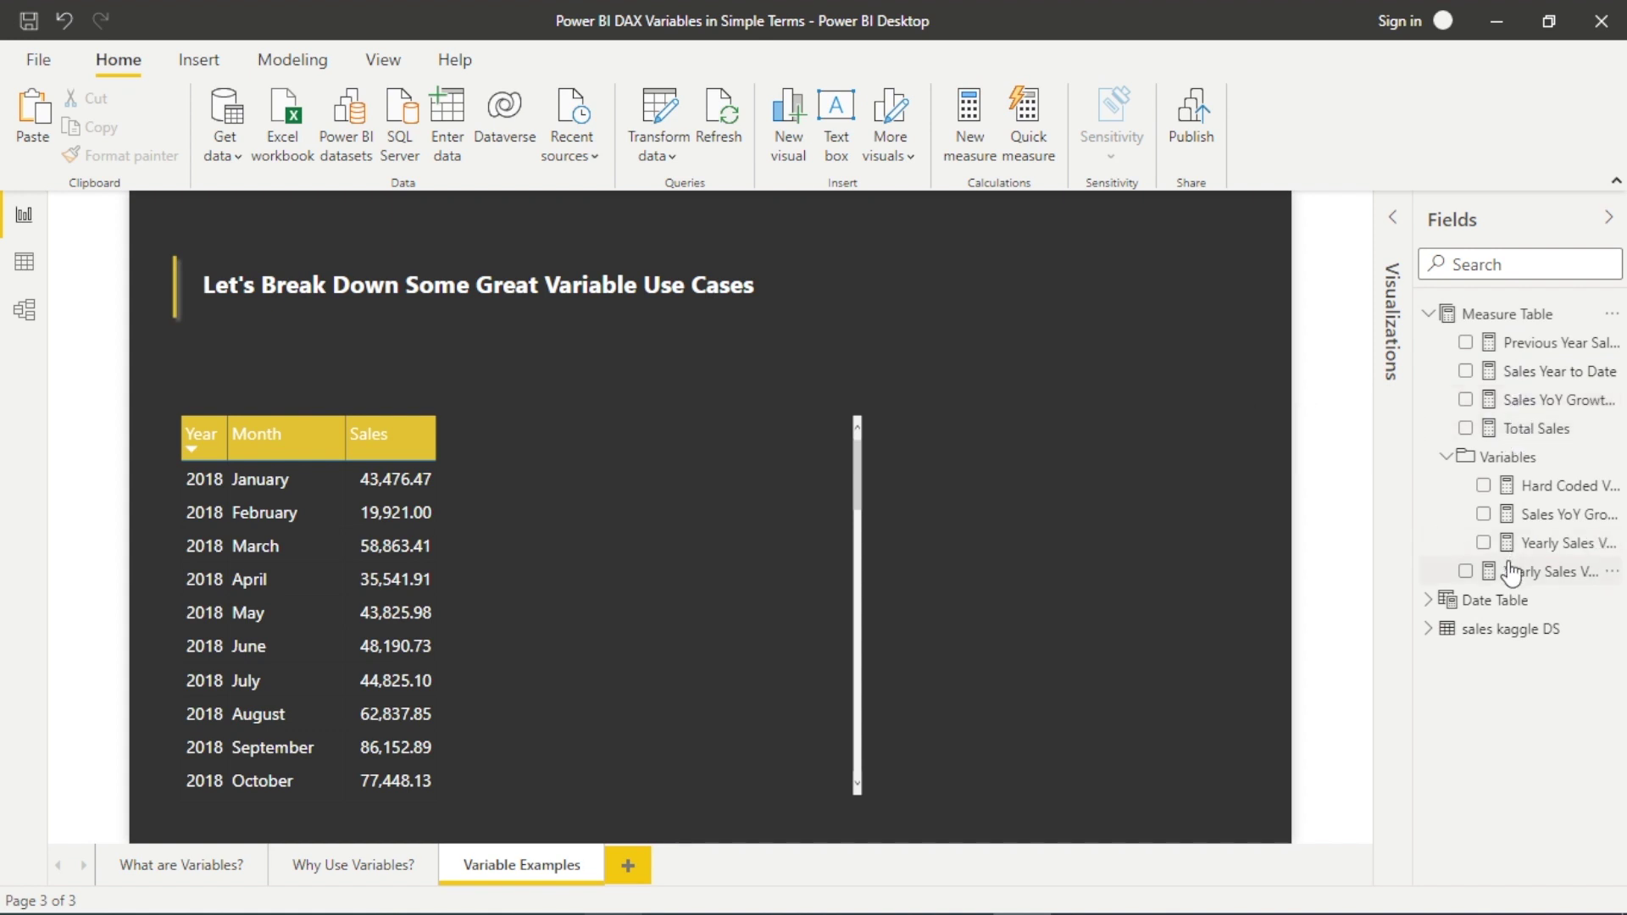
left_click(1430, 314)
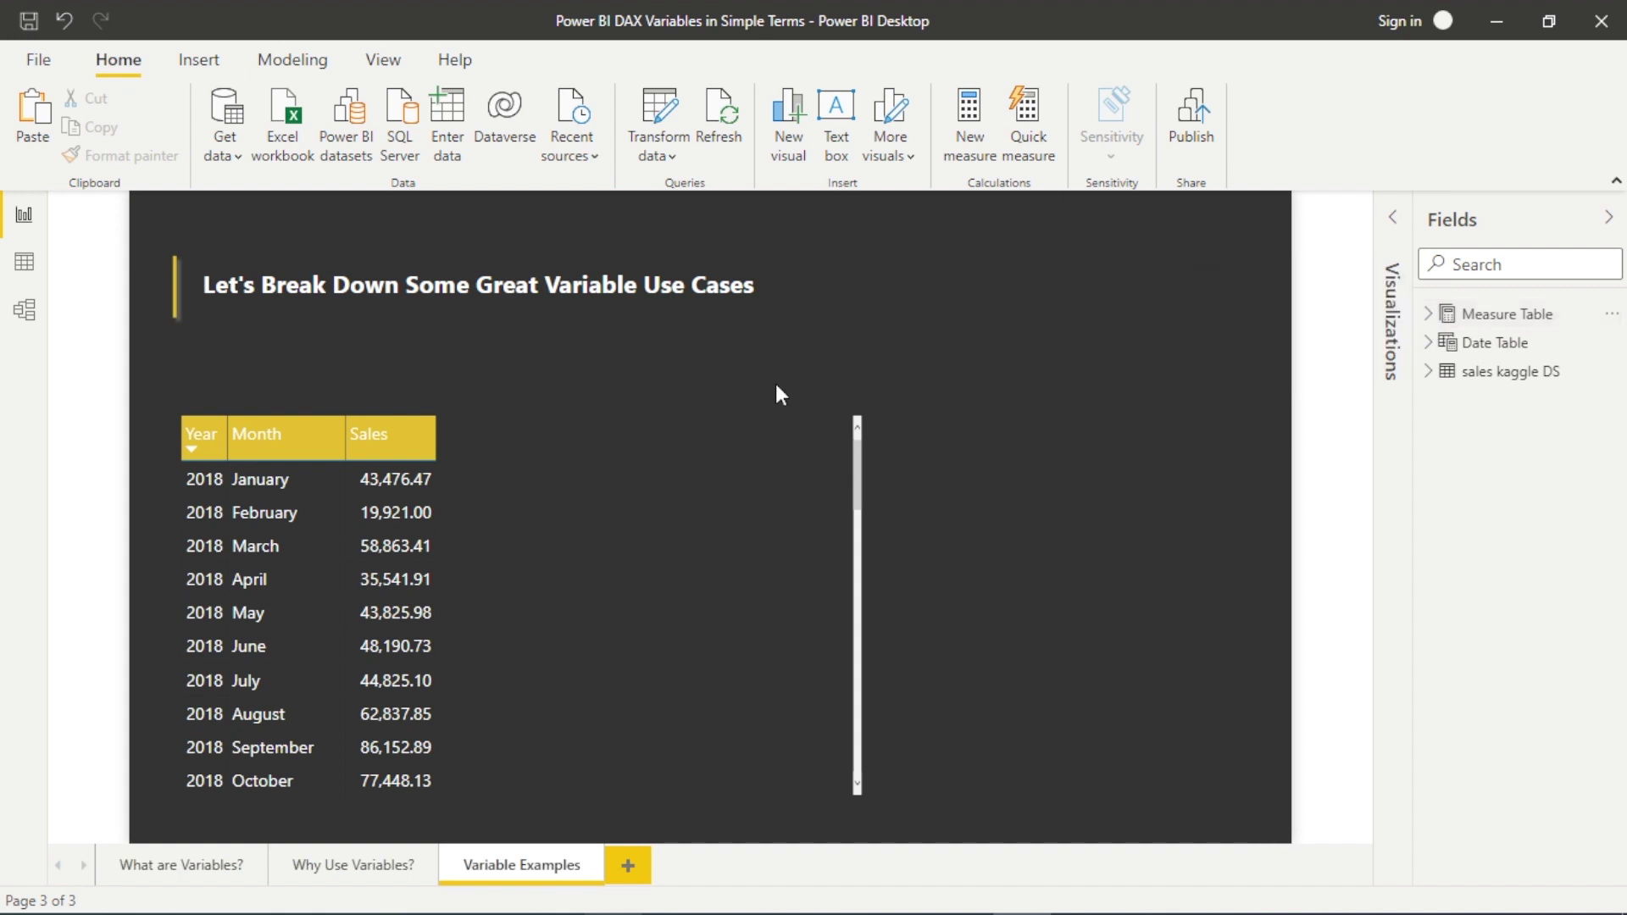
left_click(195, 872)
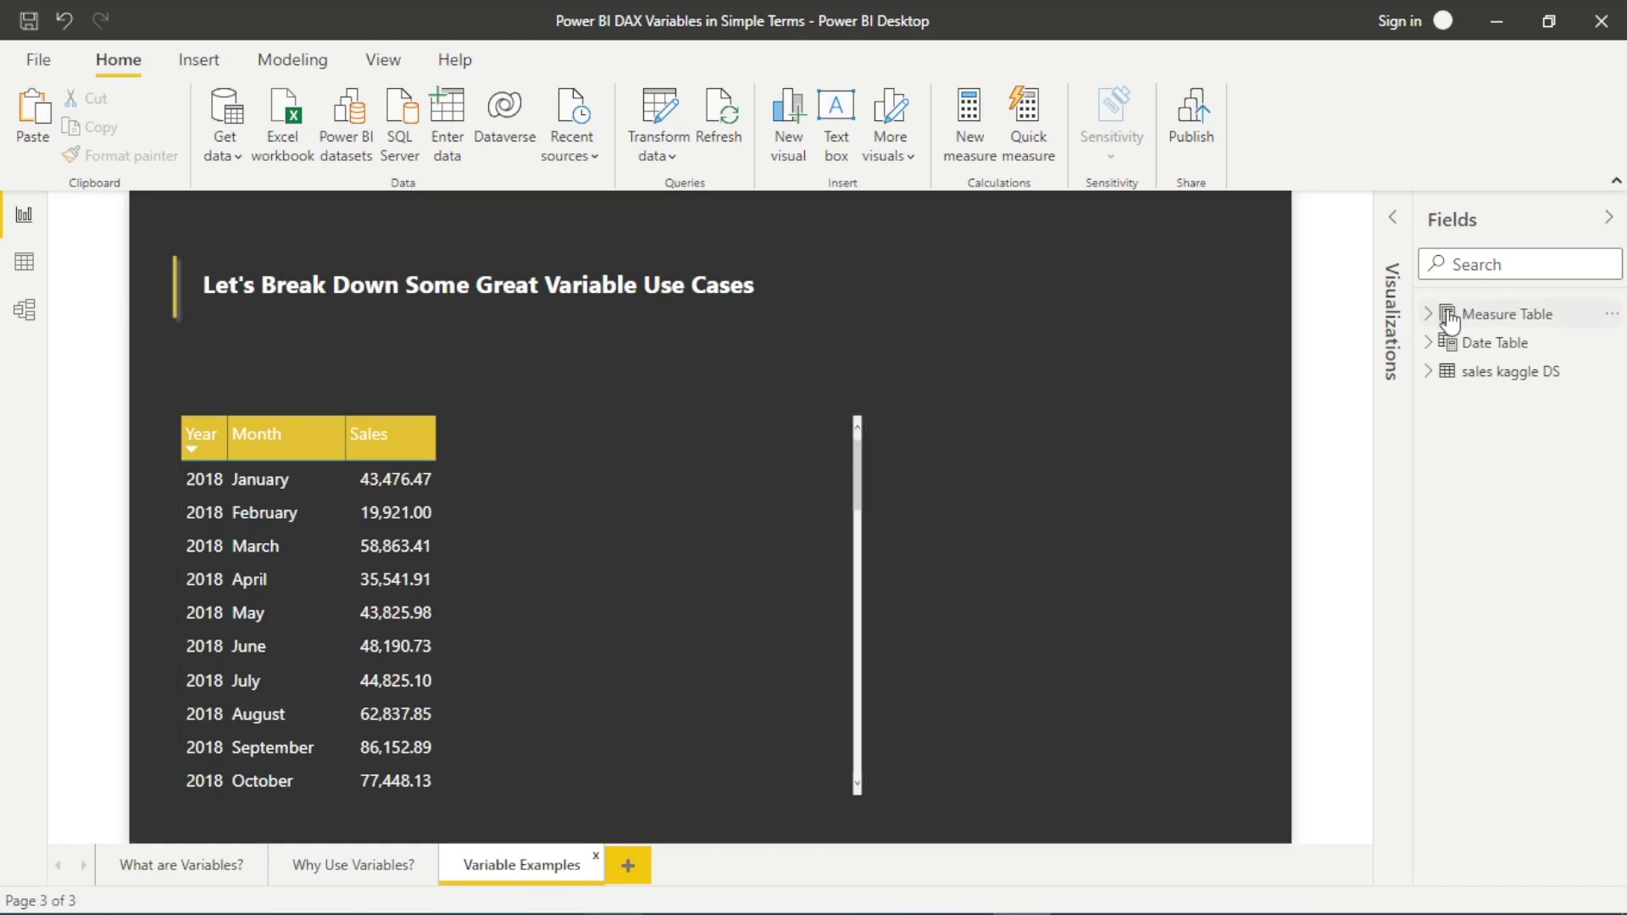
Expand the Measure Table and view the DAX formula of the Hard Coded Variable measure
left_click(1434, 315)
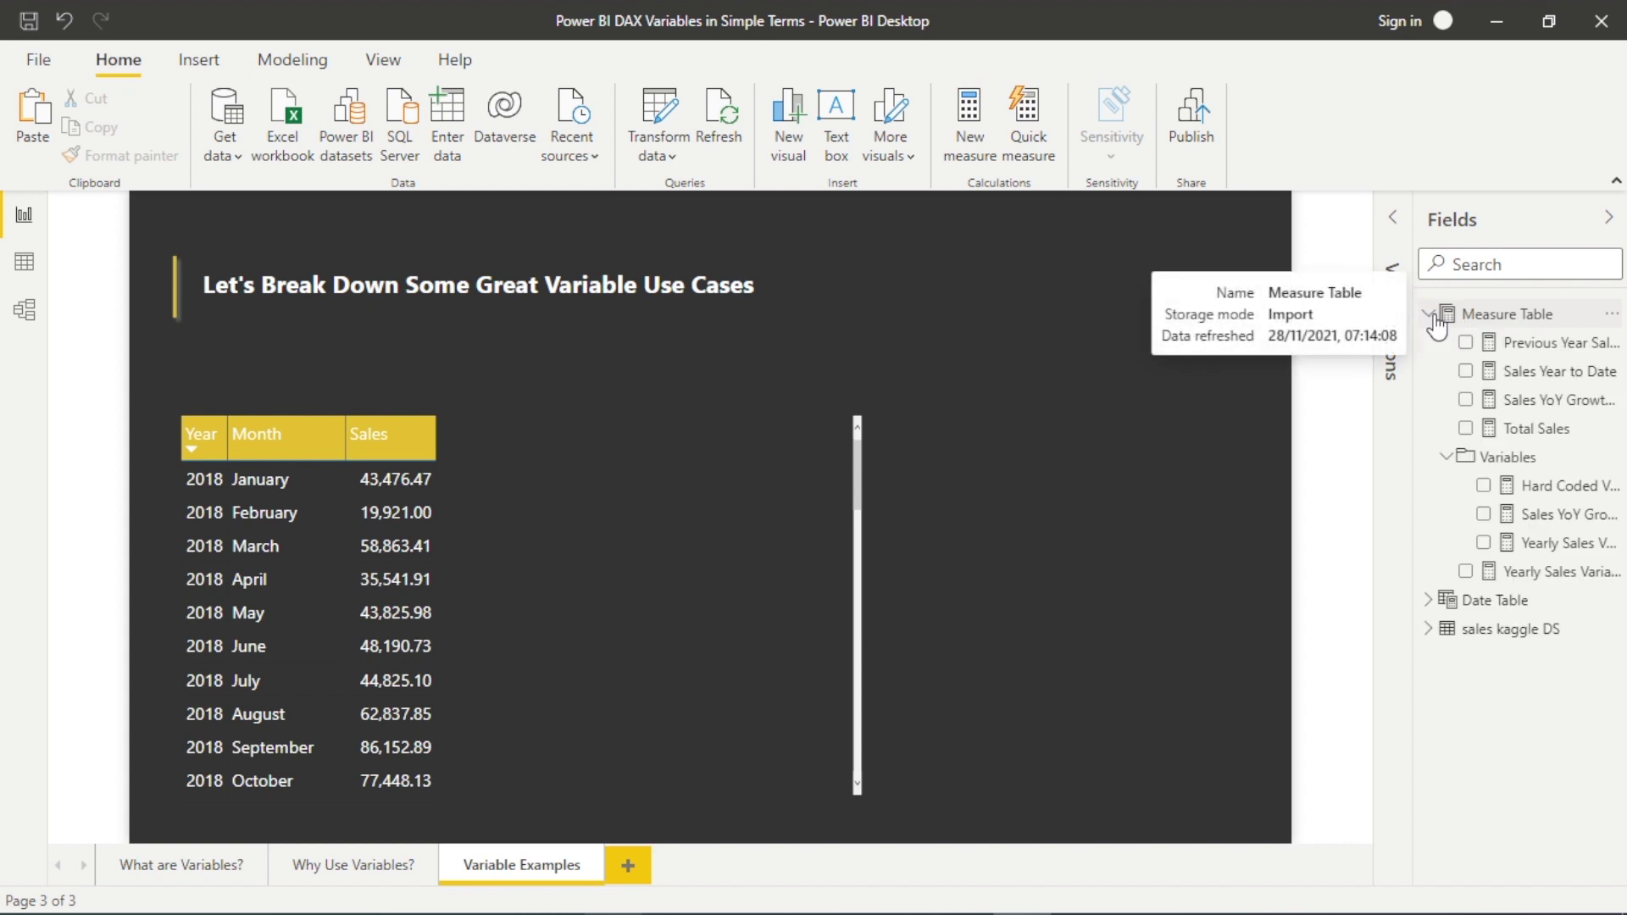
left_click(1538, 490)
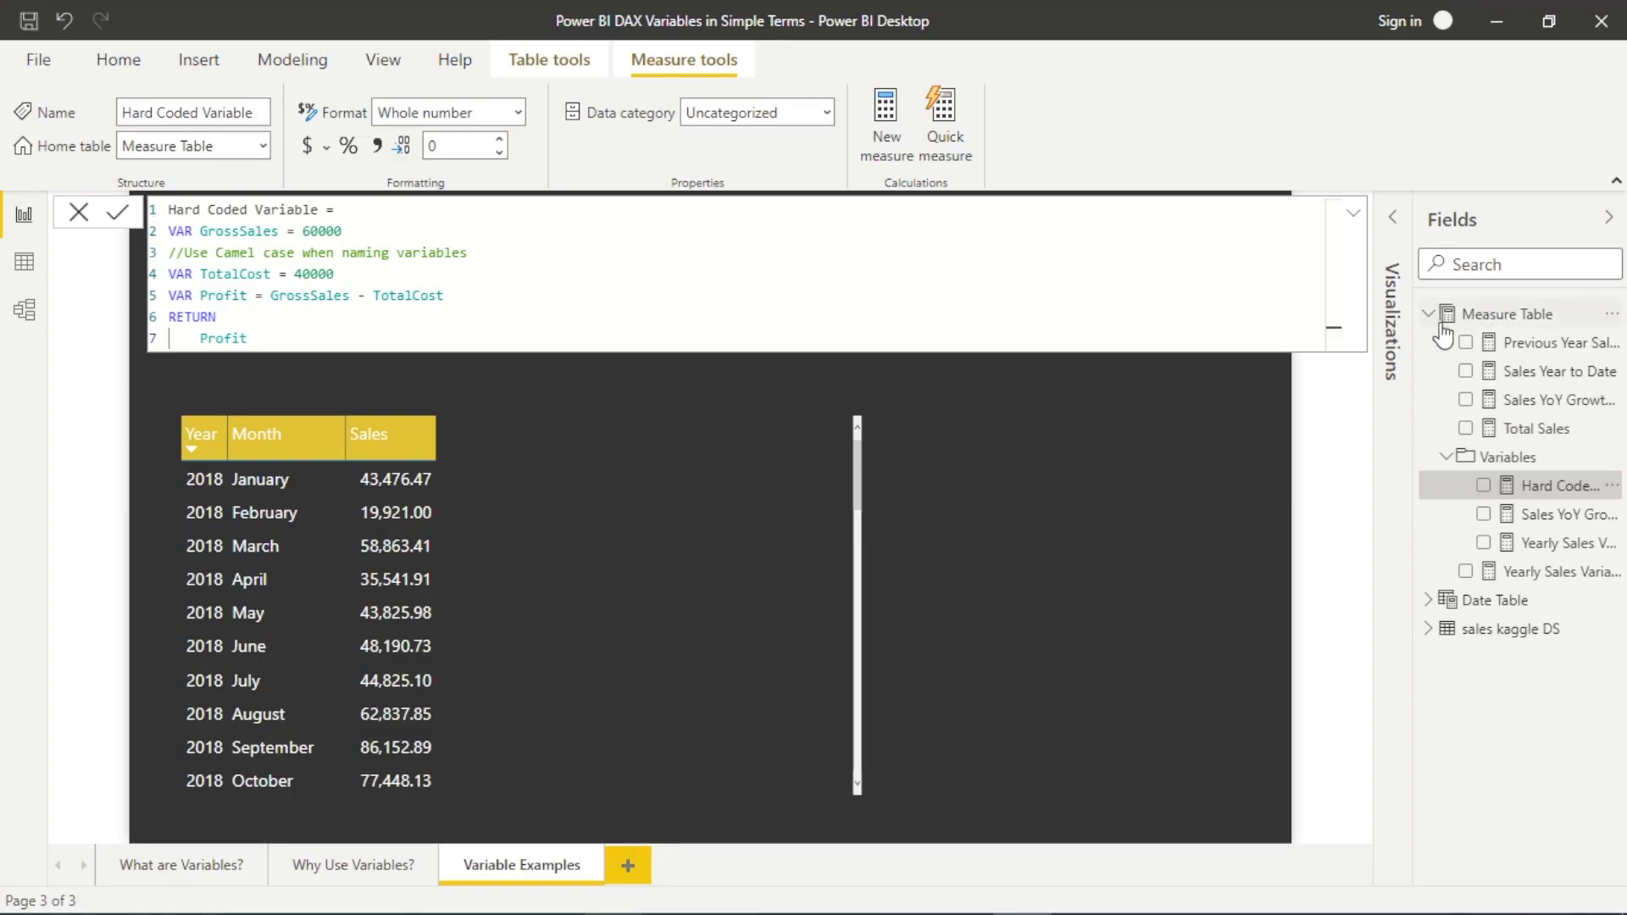
left_click(1182, 473)
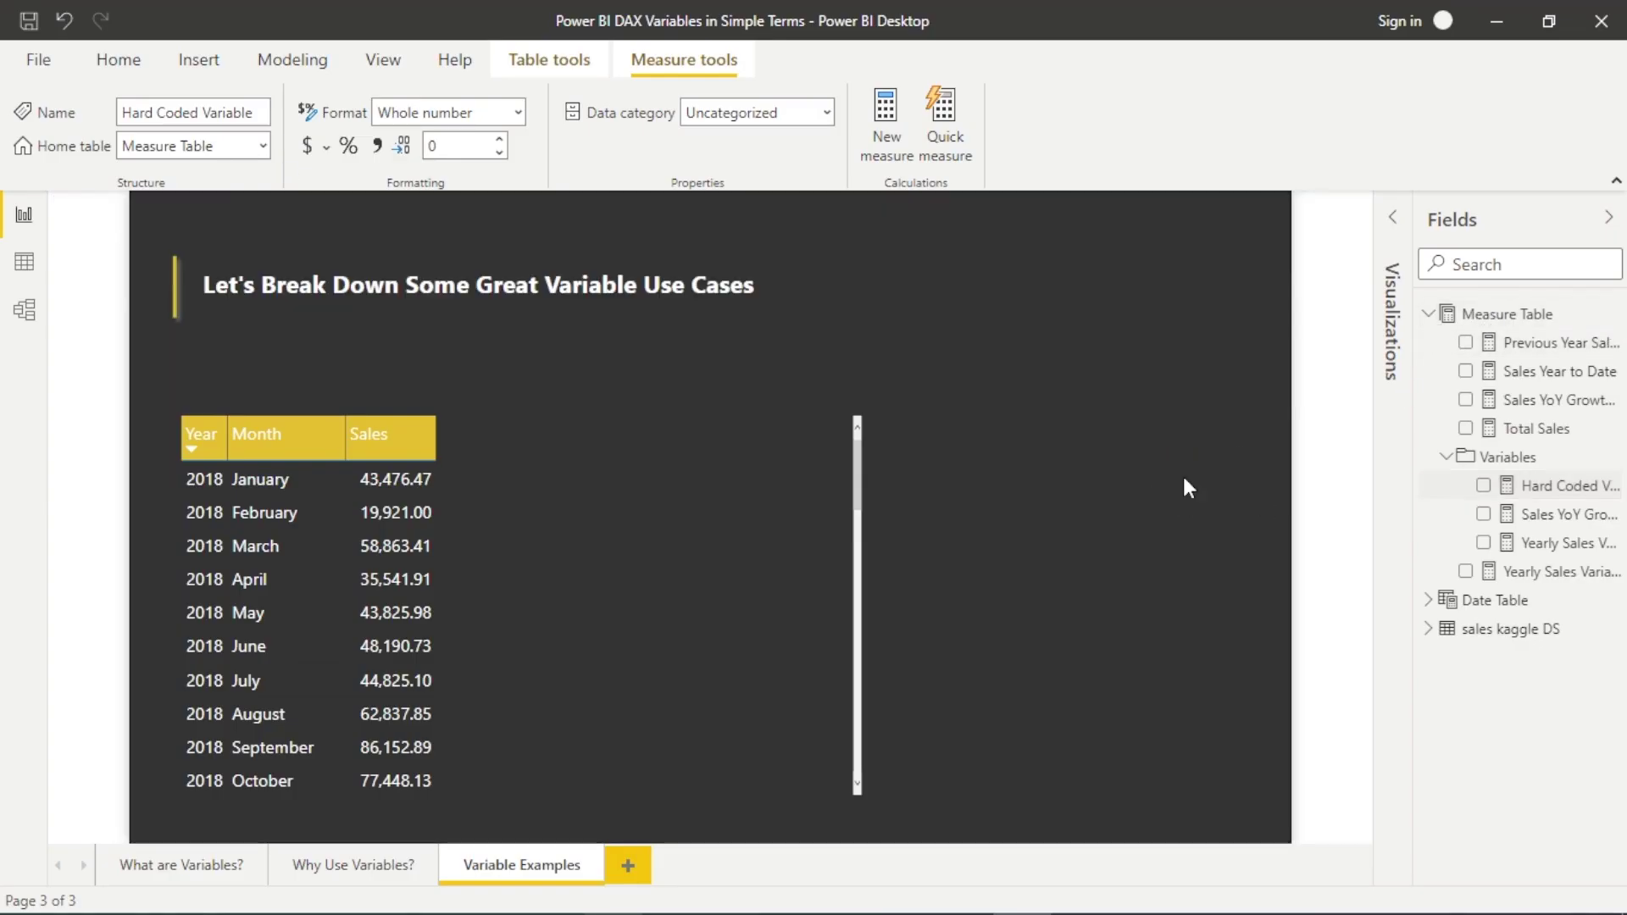
On the What are Variables? page, move the Treats label directly beneath the open box image
left_click(170, 864)
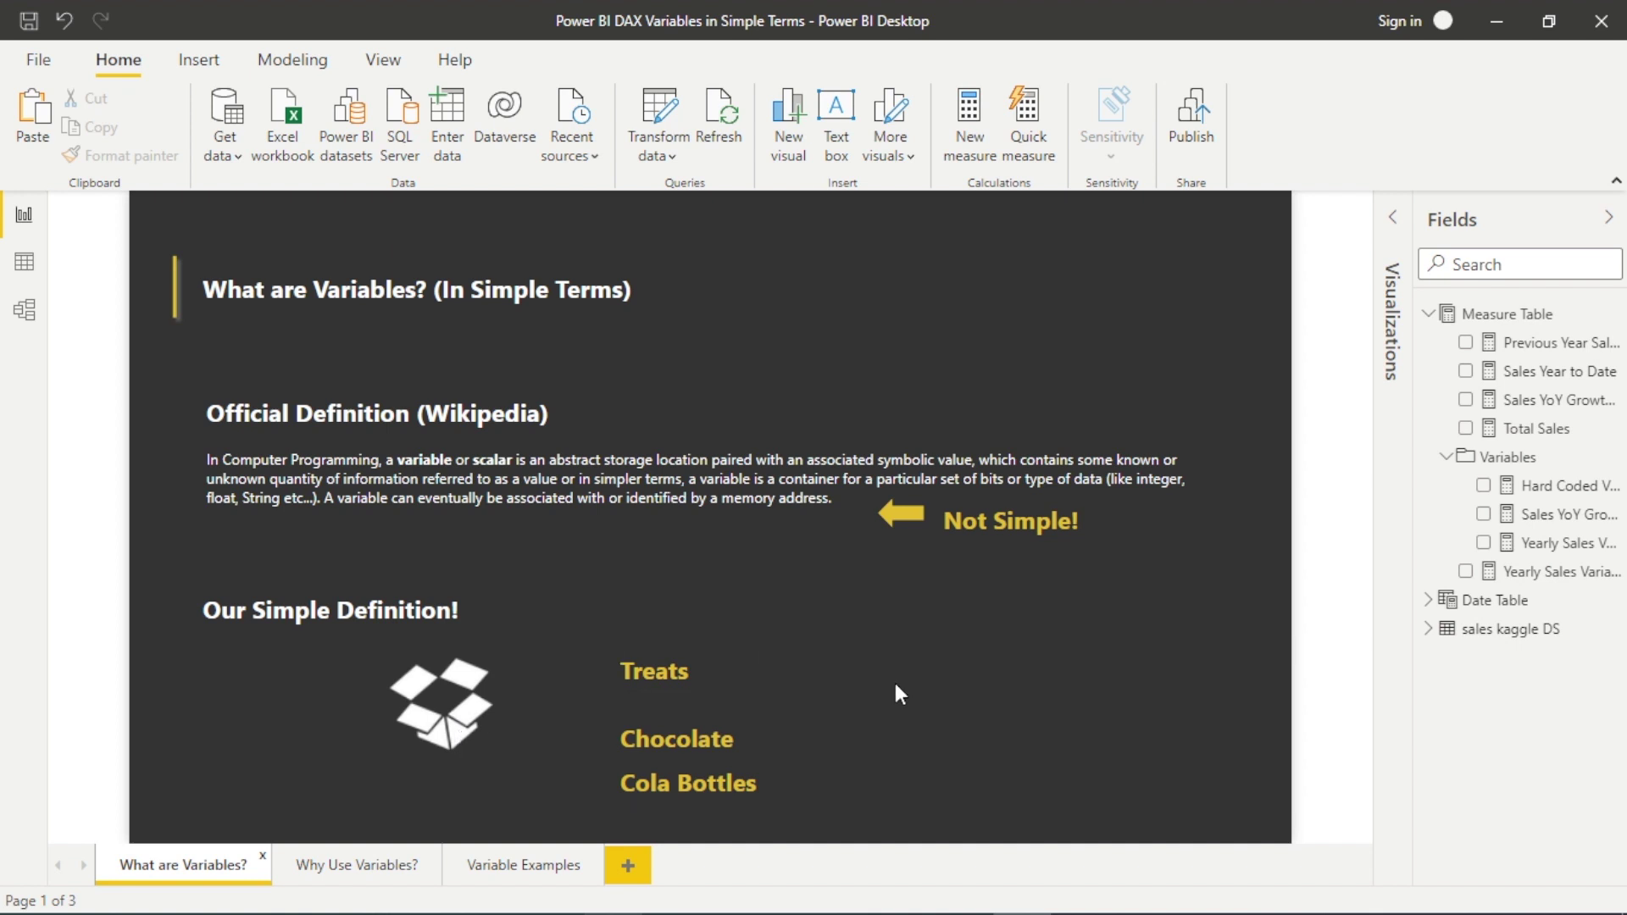
left_click_drag(685, 689, 478, 792)
left_click(856, 798)
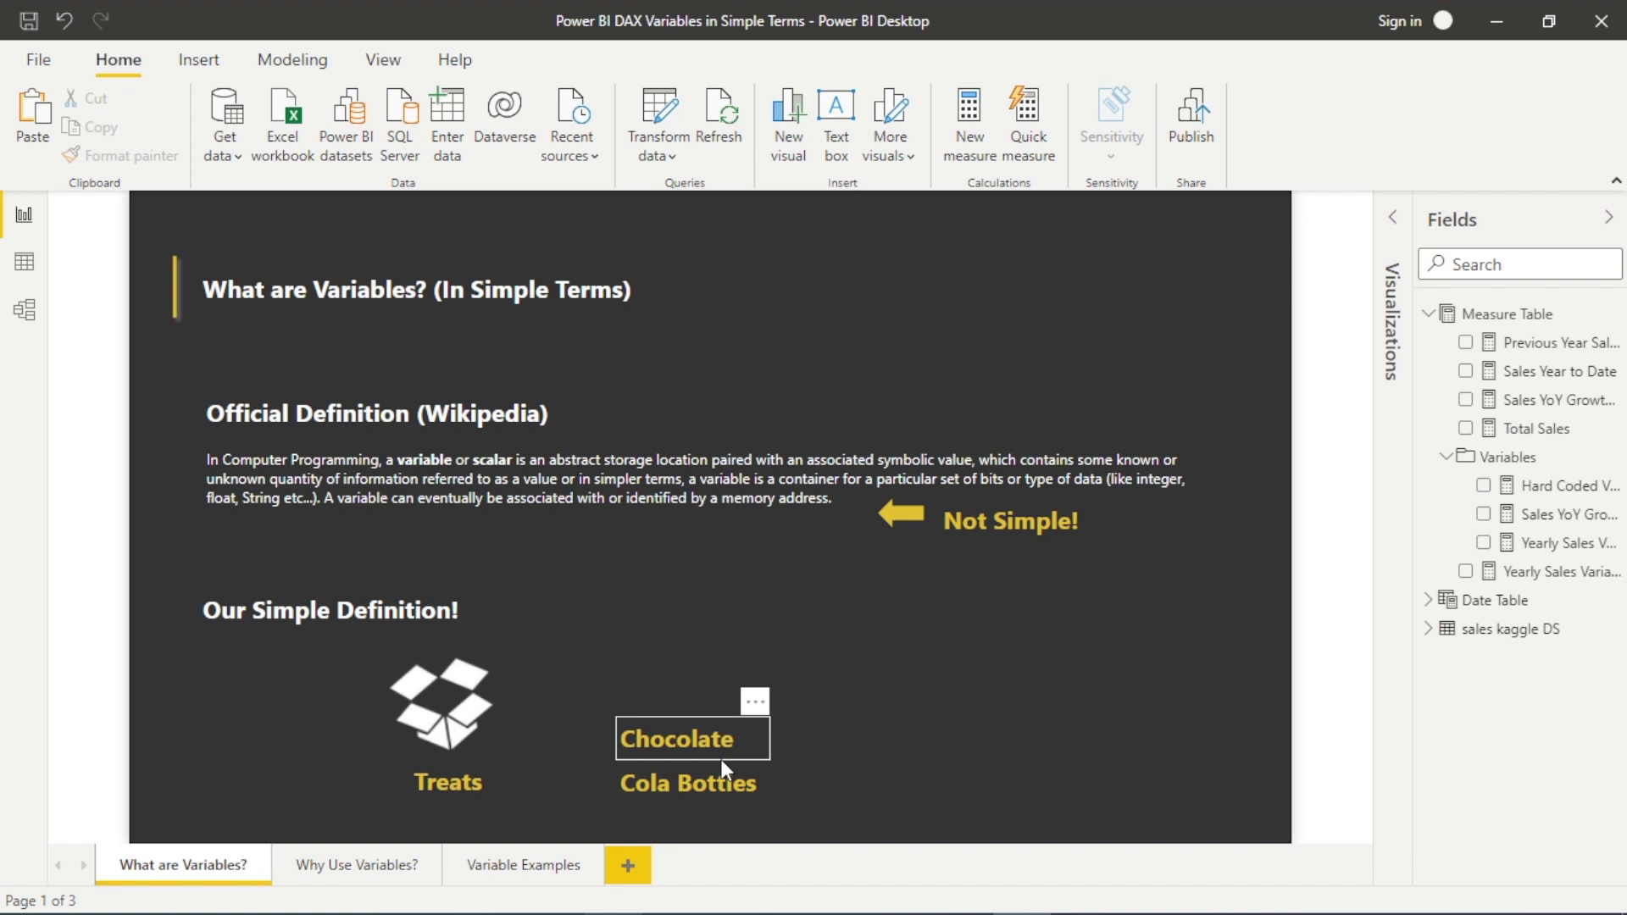
Move the Chocolate and Cola Bottles labels onto the right half of the box image, with Chocolate above Cola Bottles
left_click_drag(657, 733, 461, 687)
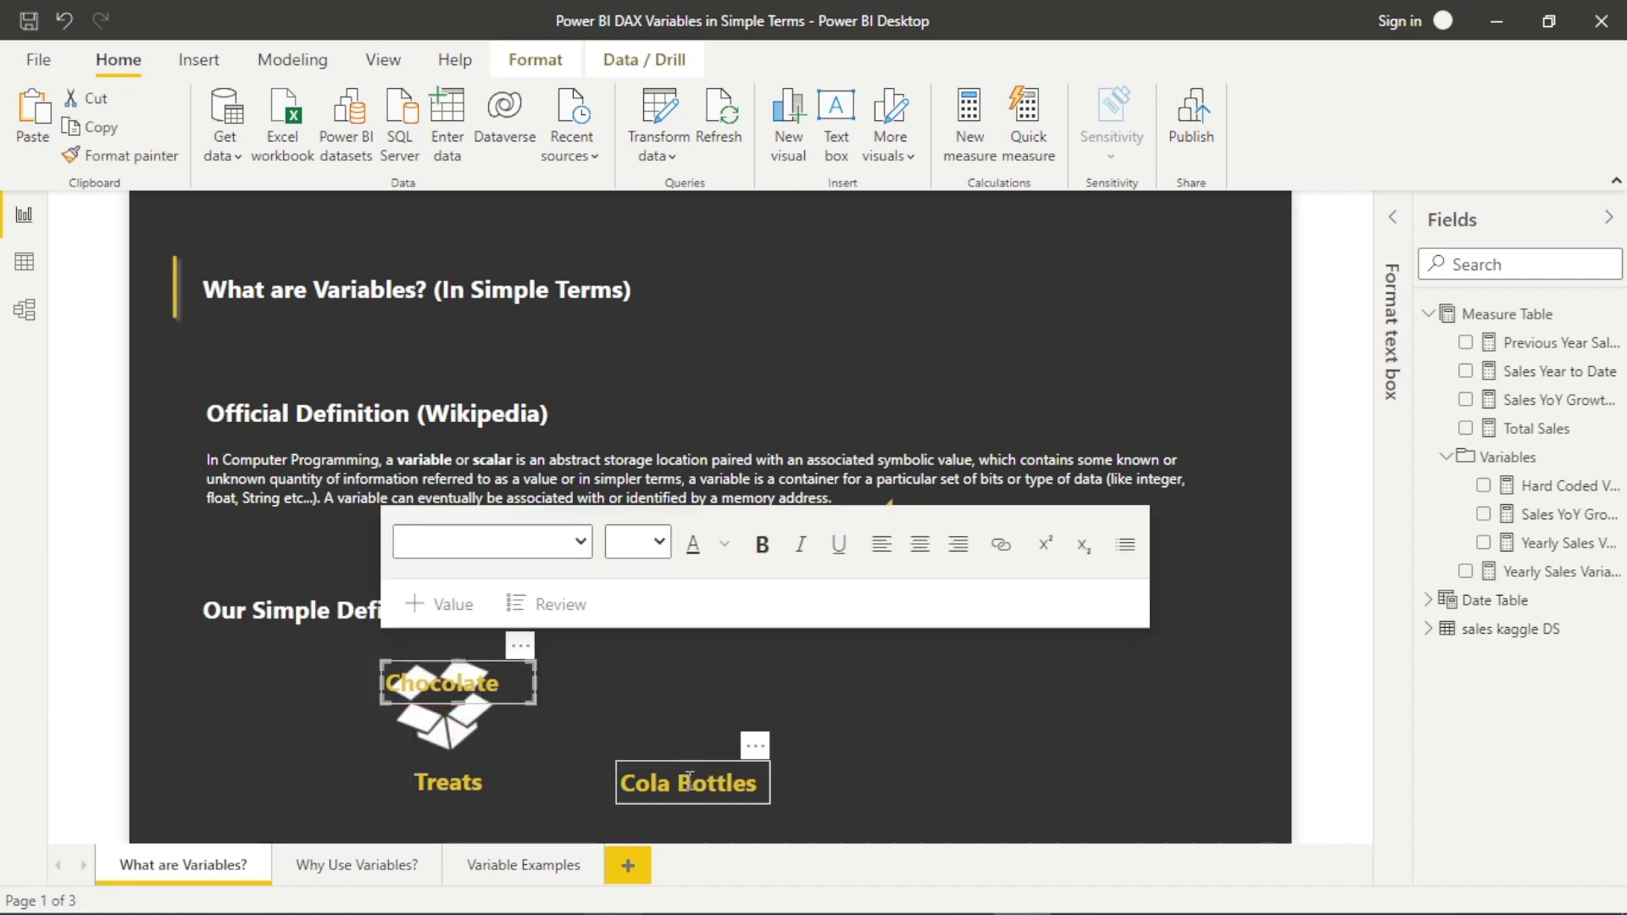
left_click_drag(606, 768, 465, 740)
left_click(890, 820)
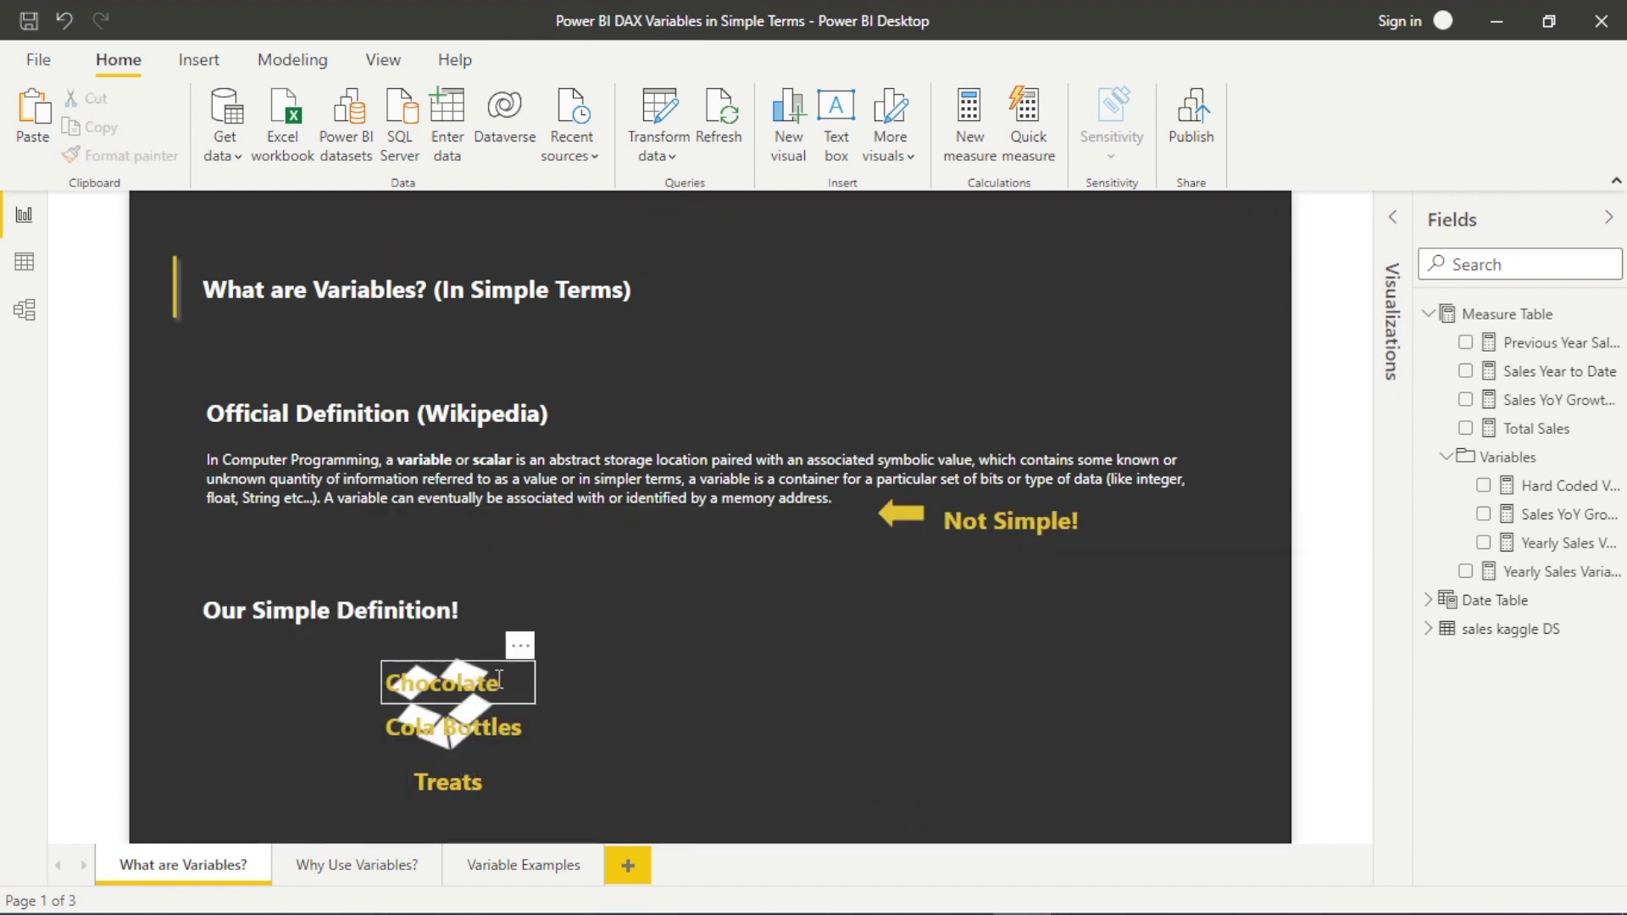
left_click_drag(484, 704, 551, 695)
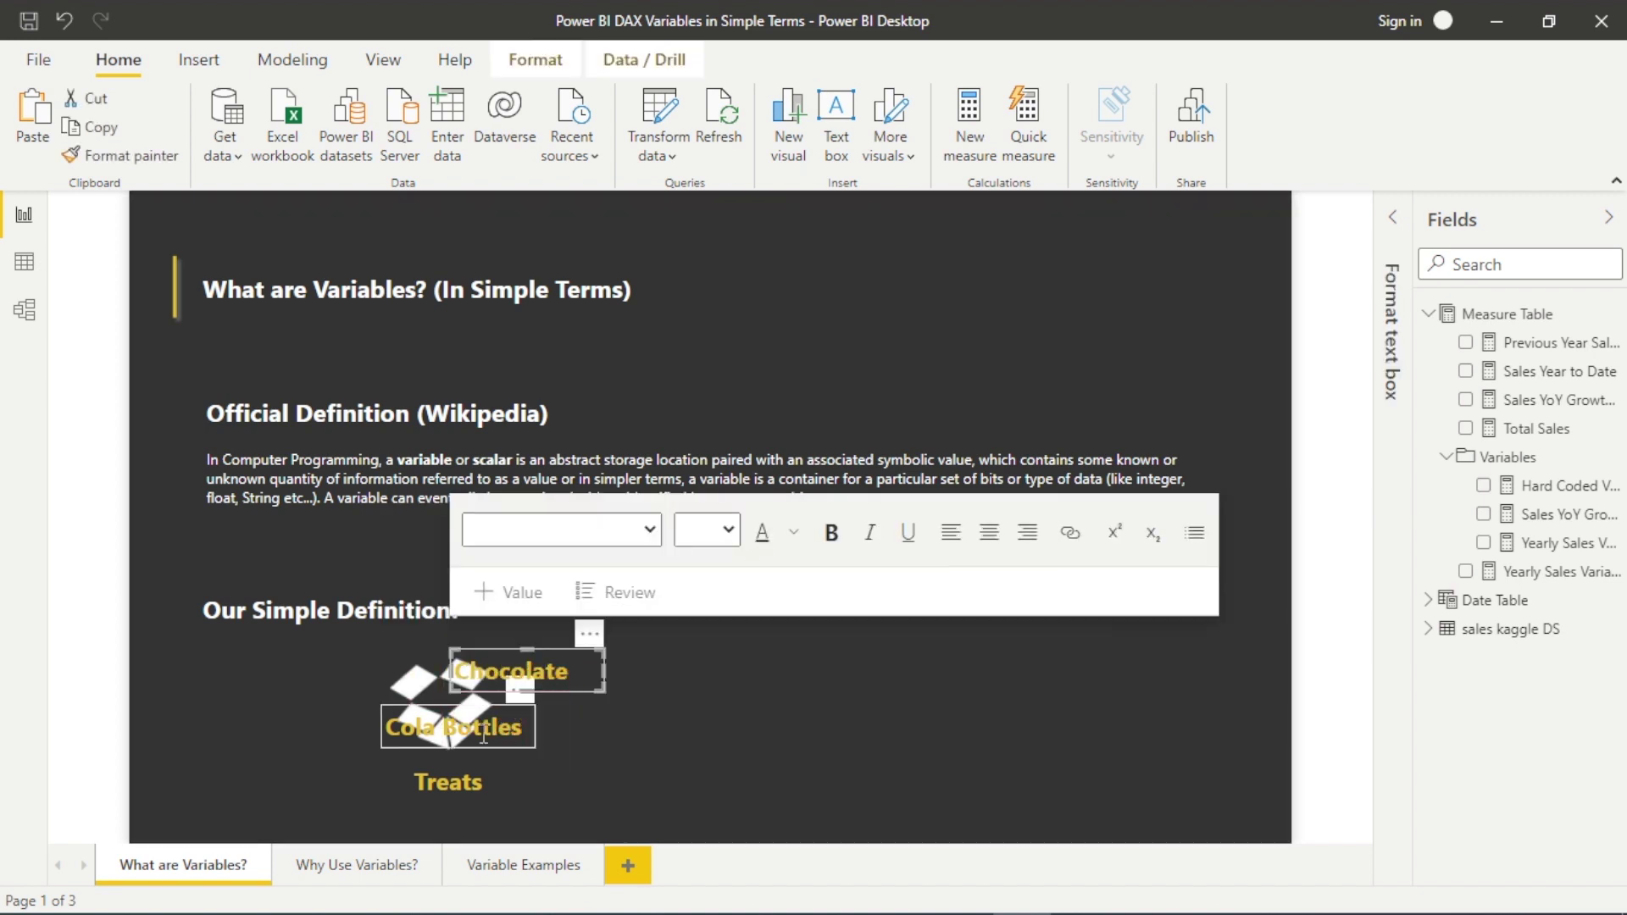
left_click_drag(492, 751, 561, 730)
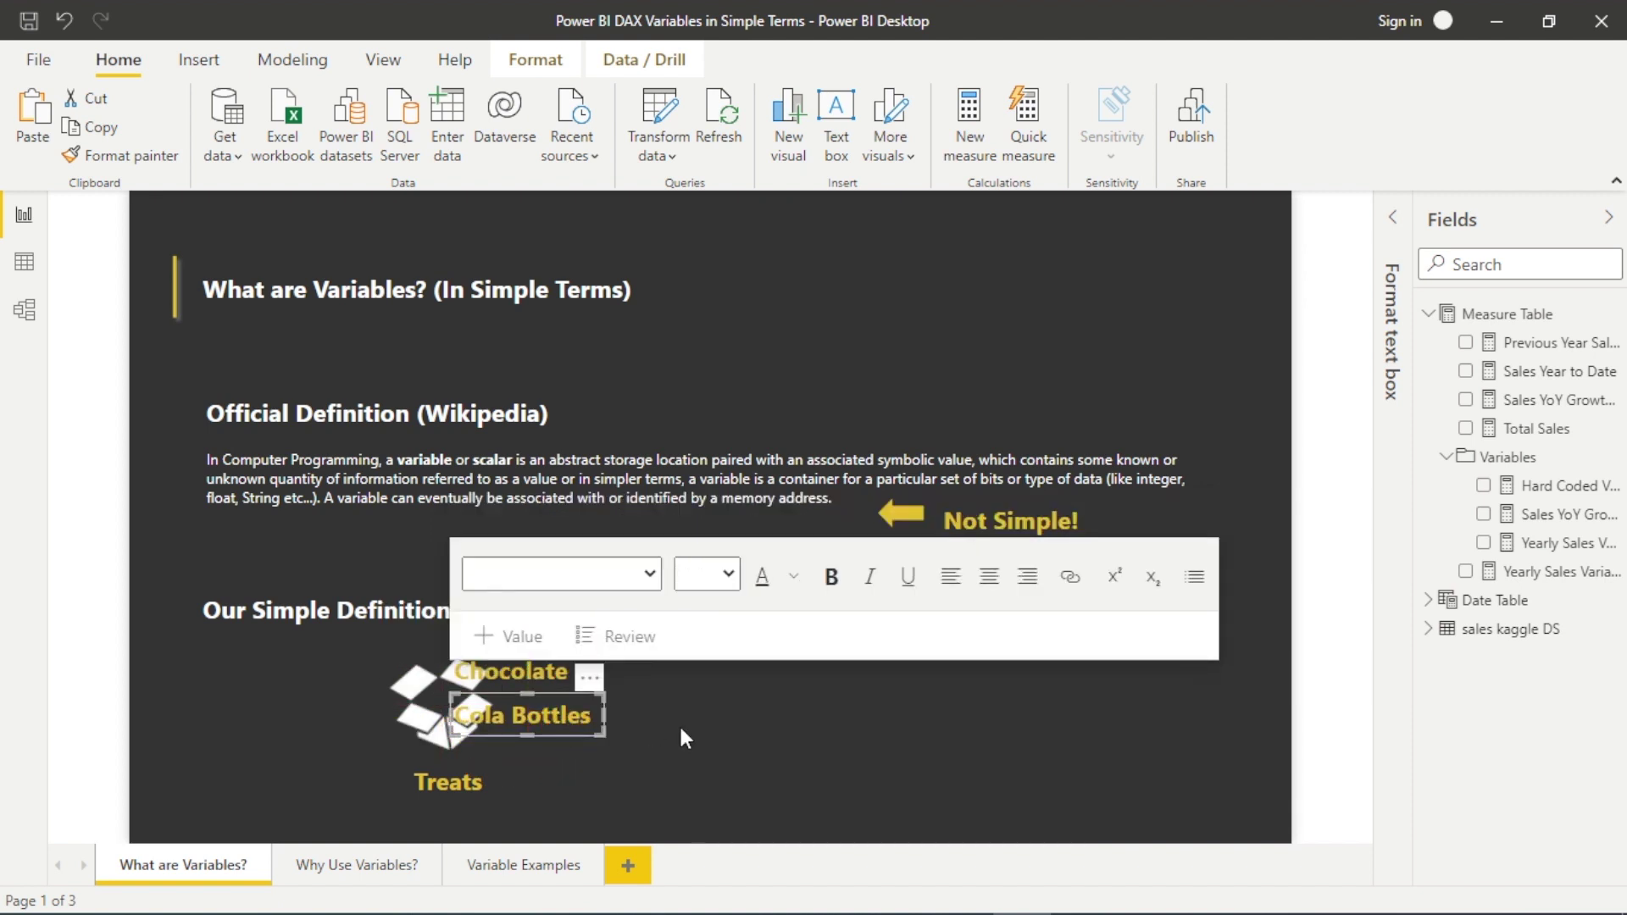
left_click(679, 726)
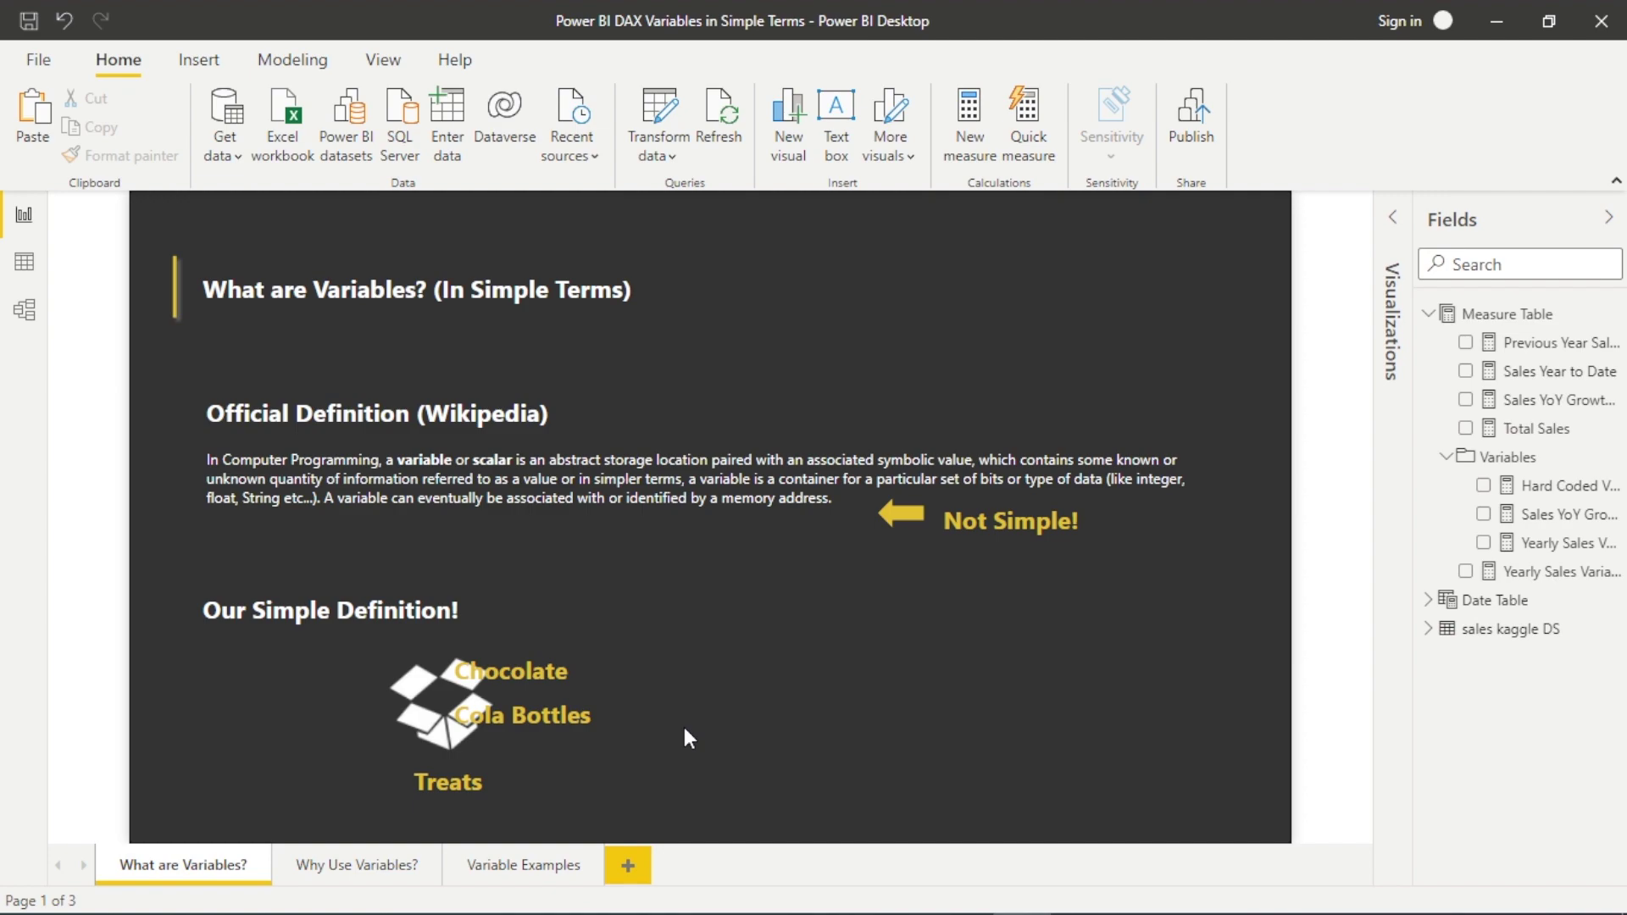
On the Why Use Variables? page, compare the formulas of Sales YoY Growth % and Sales YoY Growth % With Variables
left_click(326, 873)
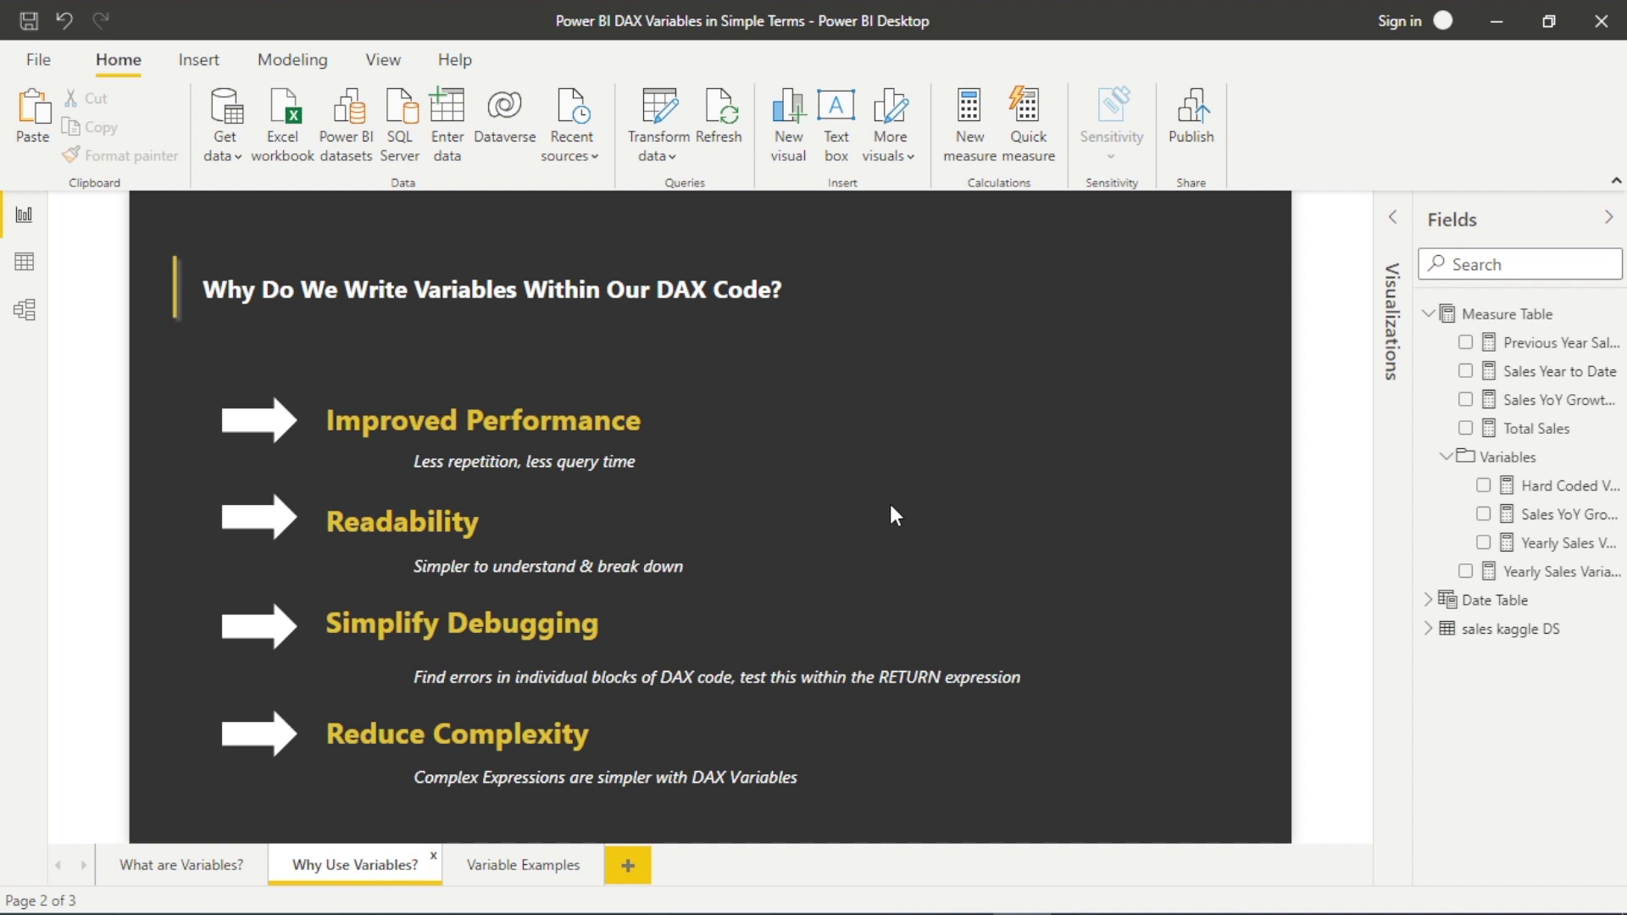
left_click(1563, 410)
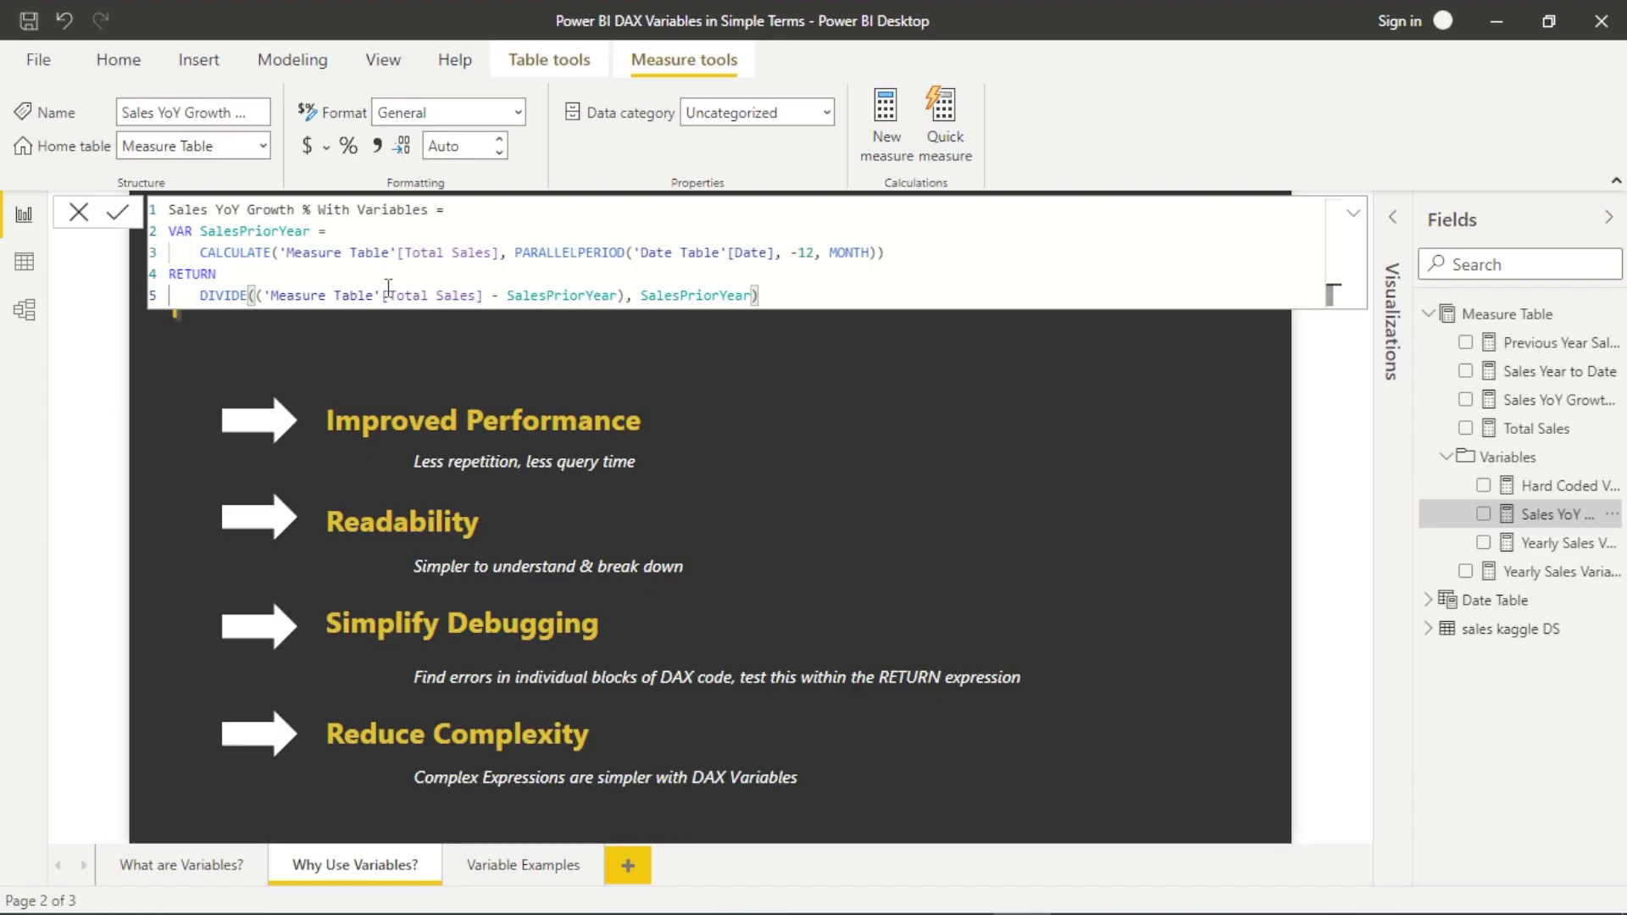
left_click(857, 481)
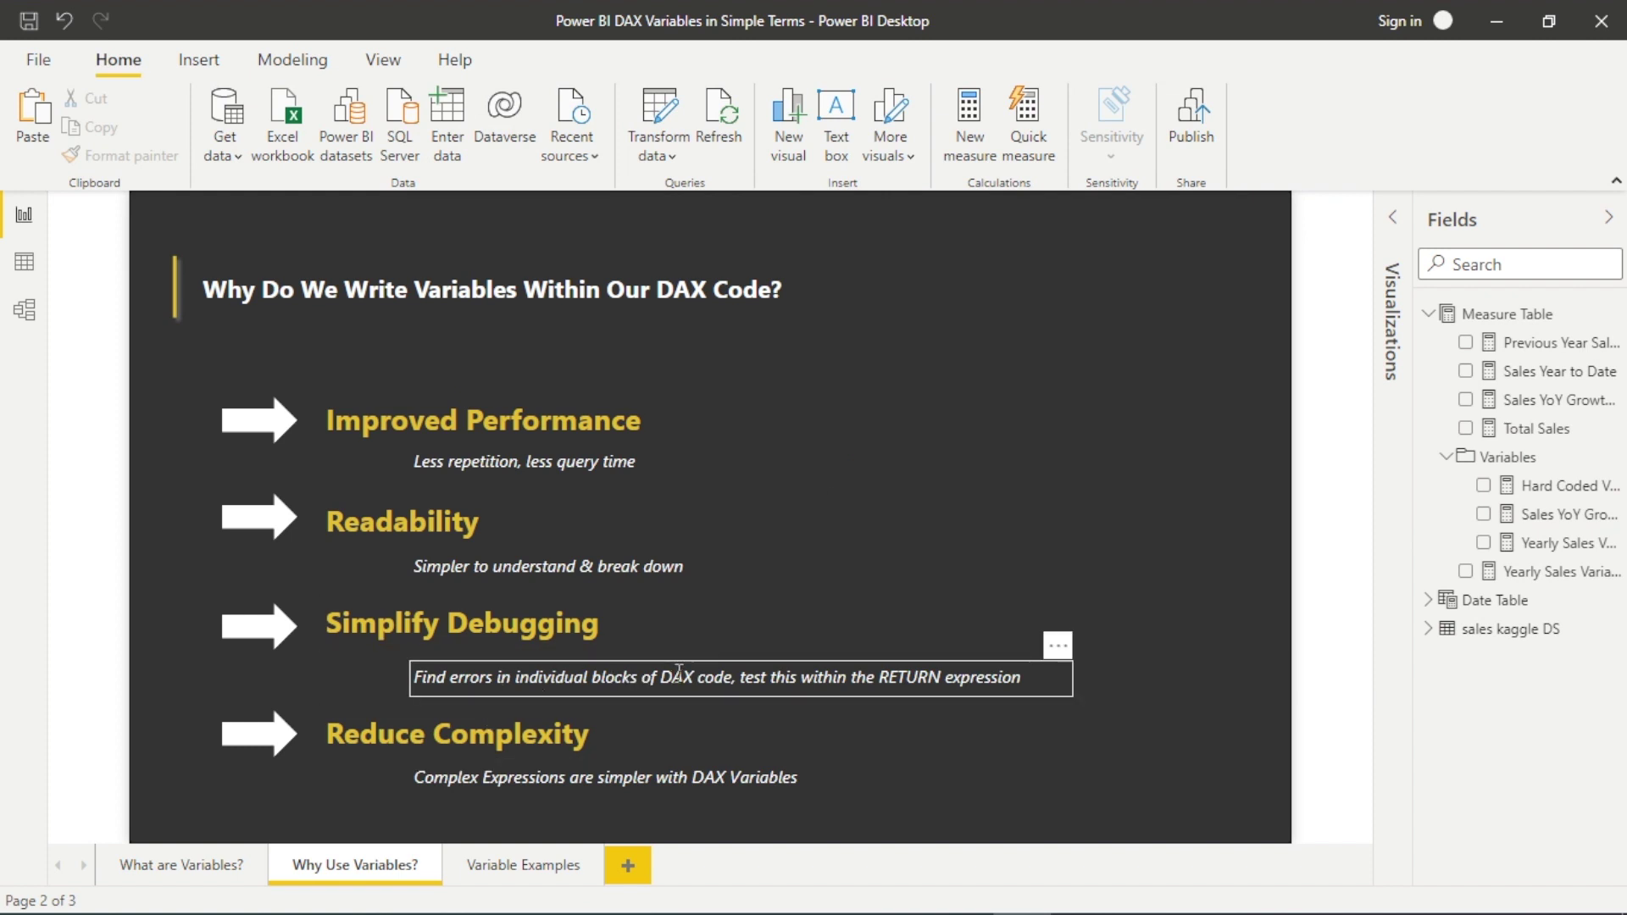
left_click(1540, 547)
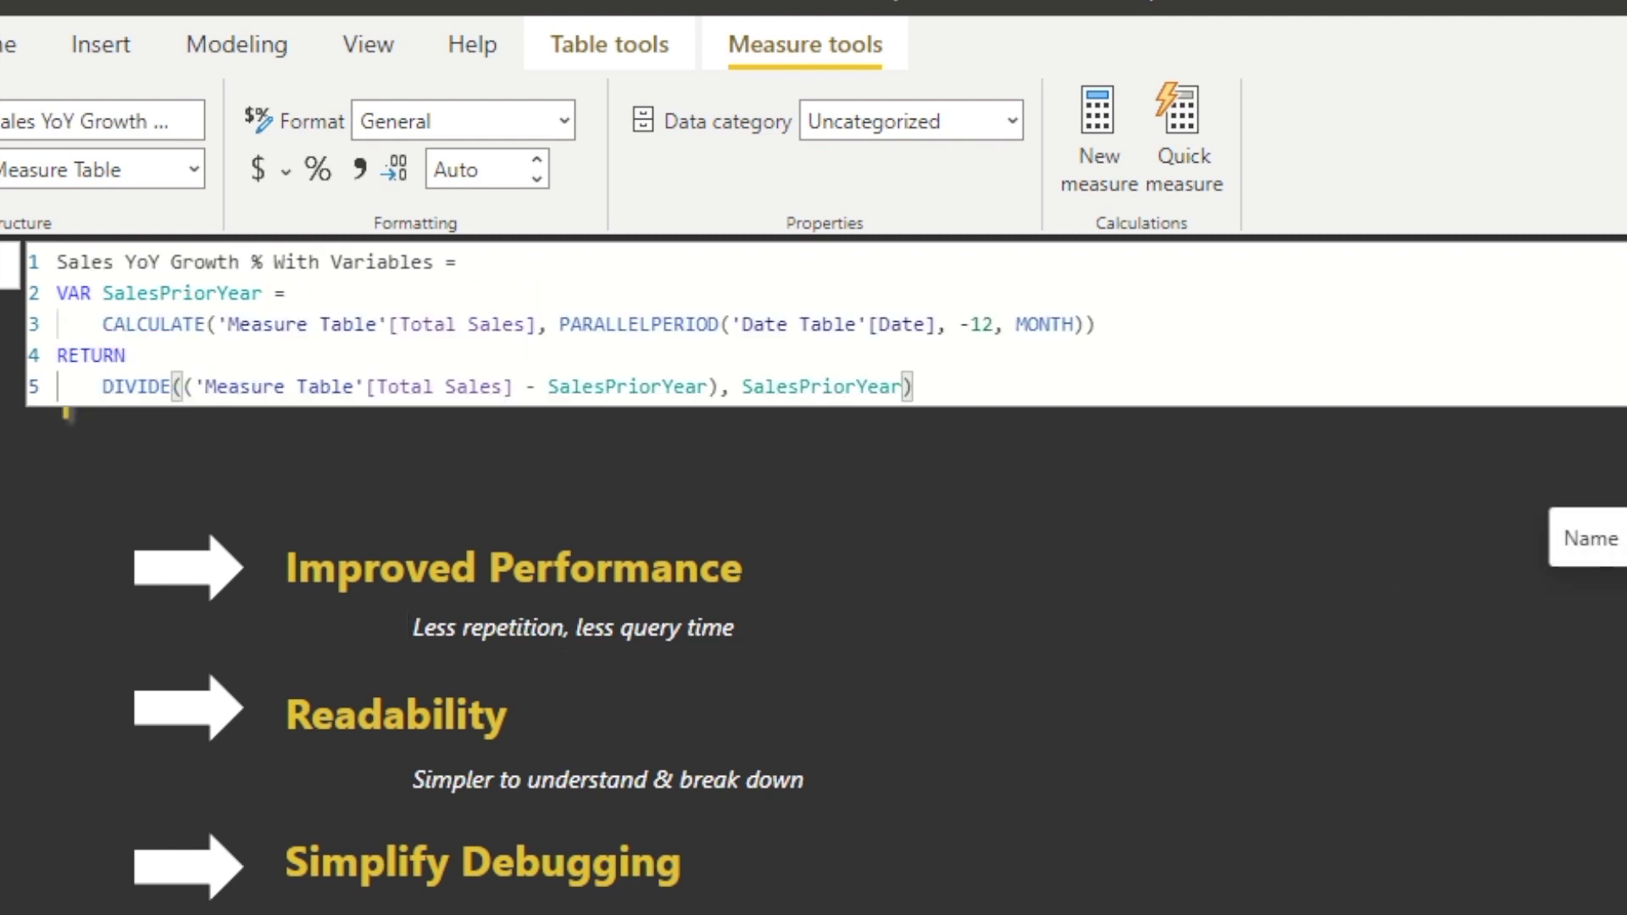
left_click(1602, 530)
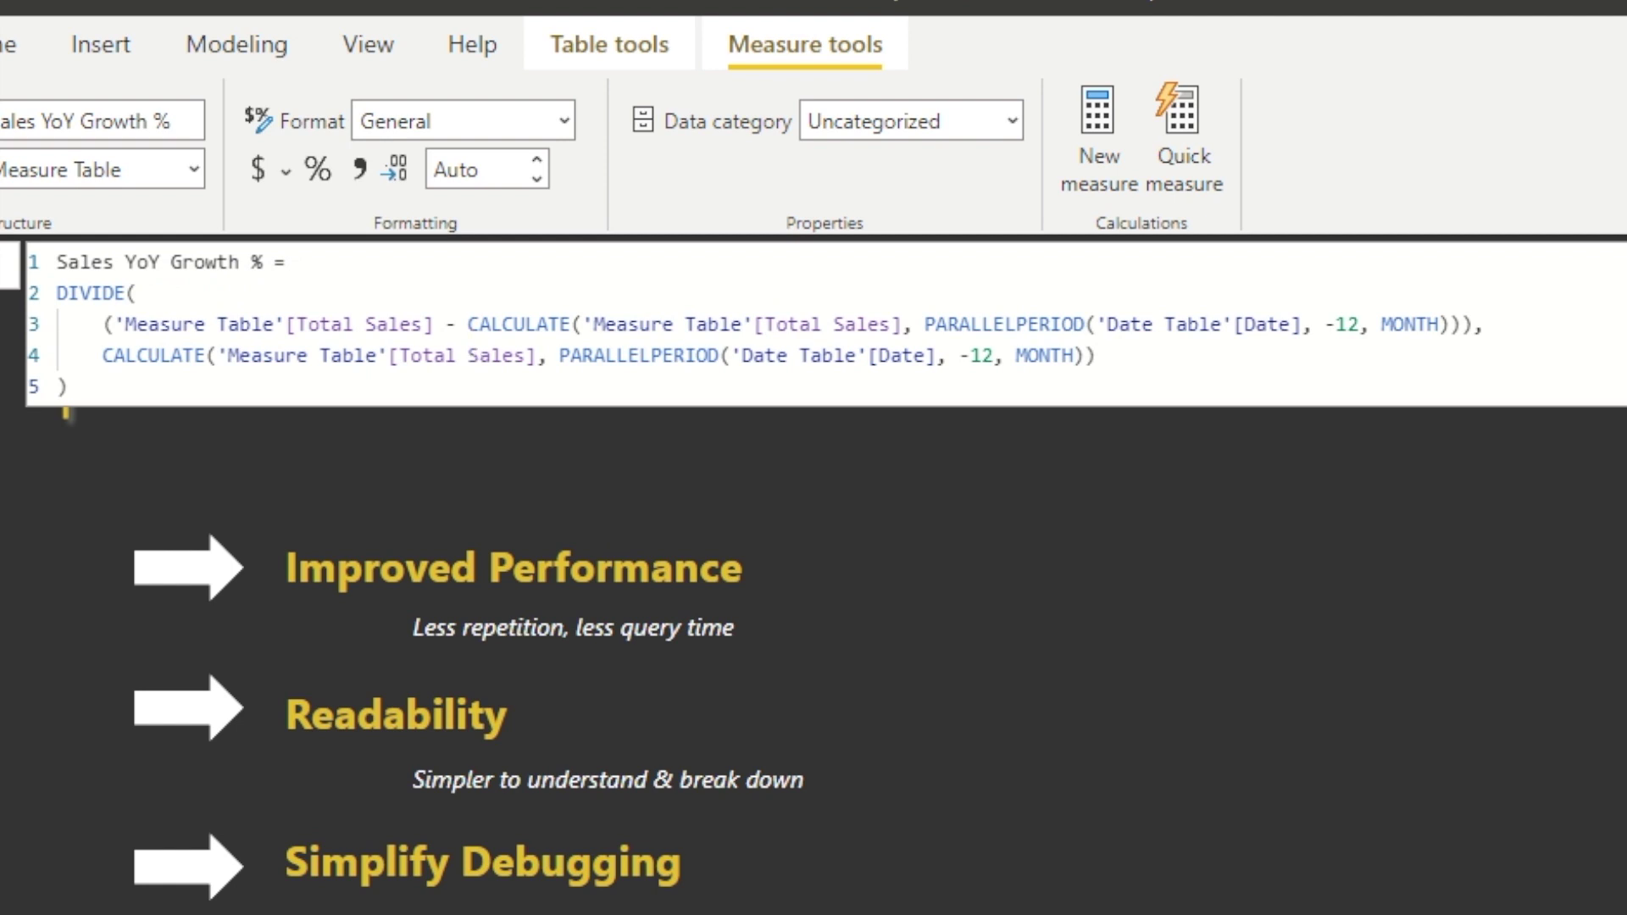
left_click(1619, 703)
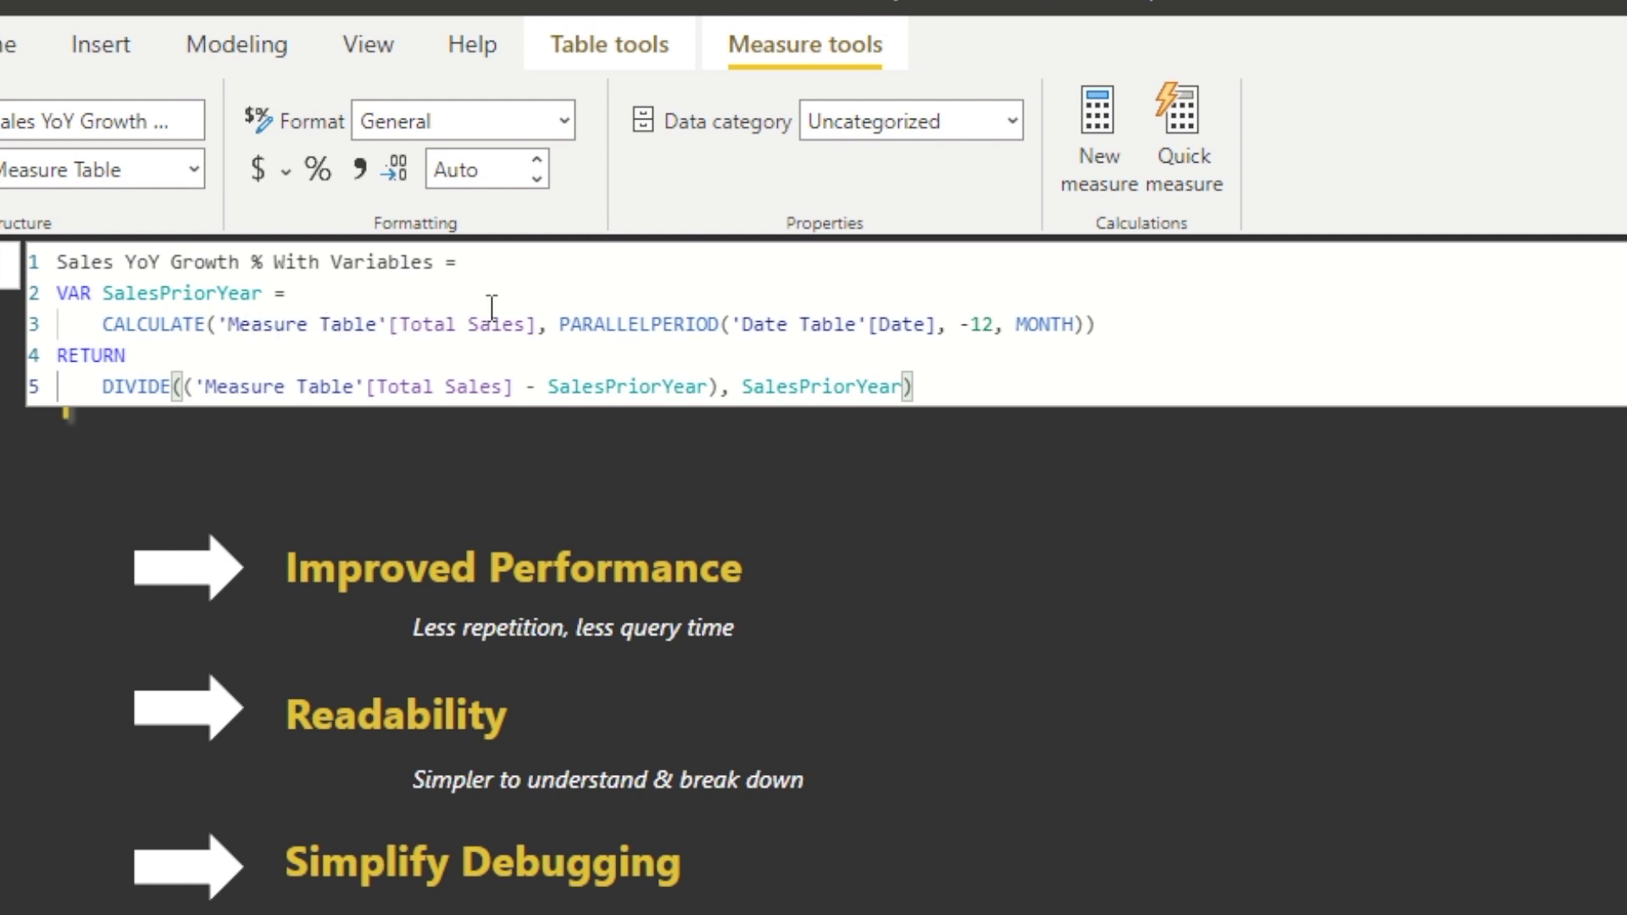
Try commenting out the RETURN line with // in the Sales YoY Growth % With Variables formula, restore it, and close the formula
left_click(57, 354)
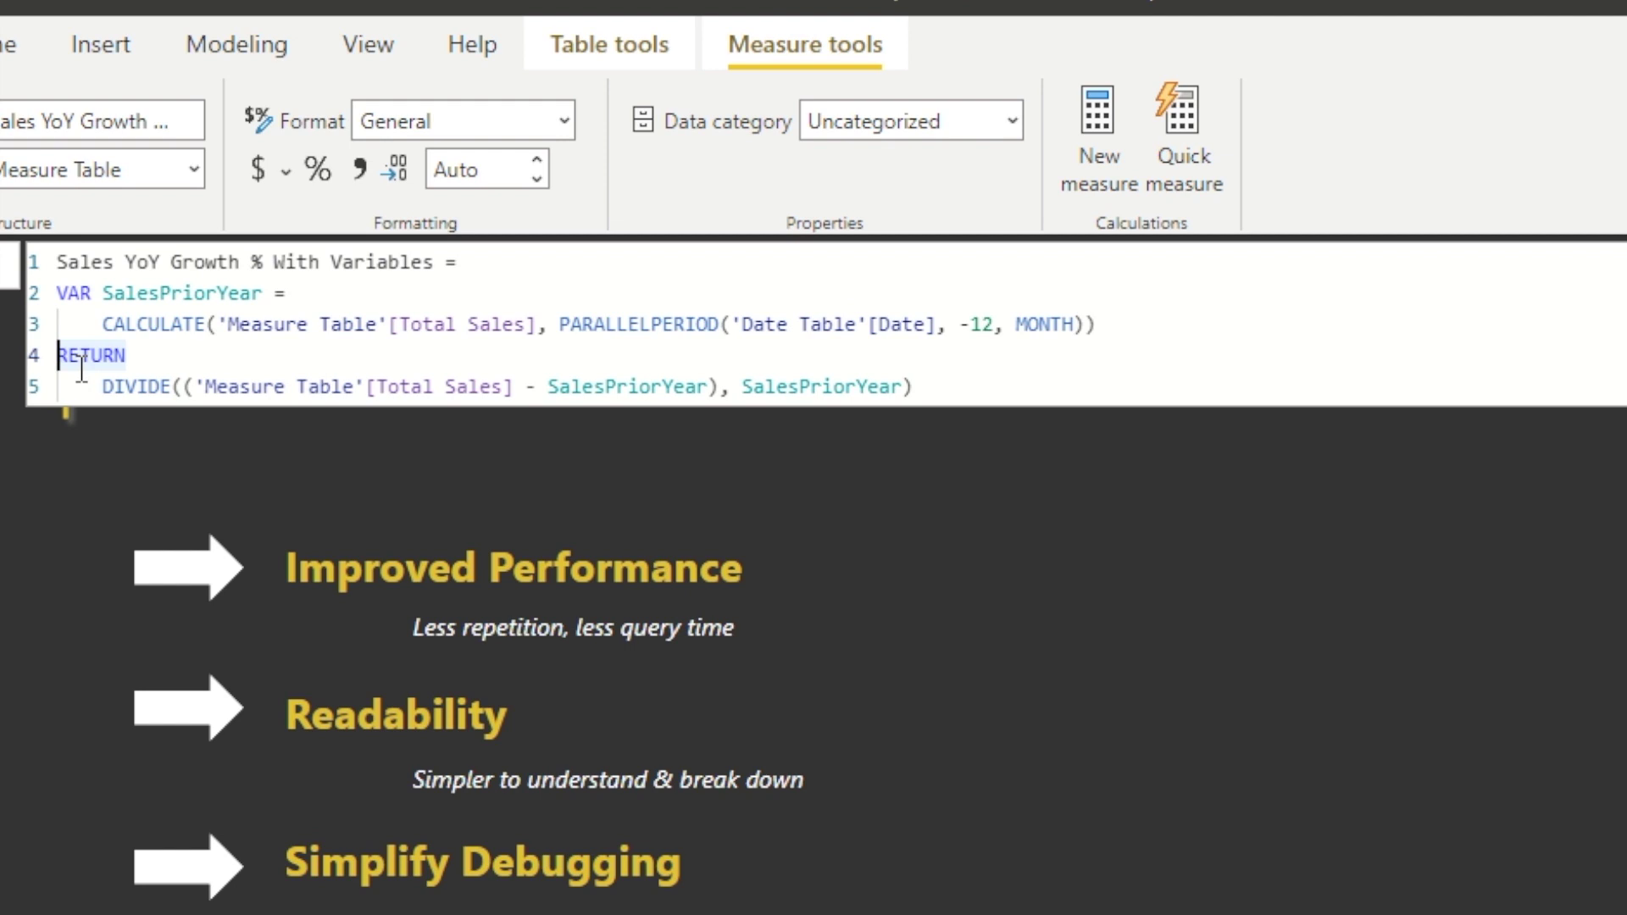
type("/")
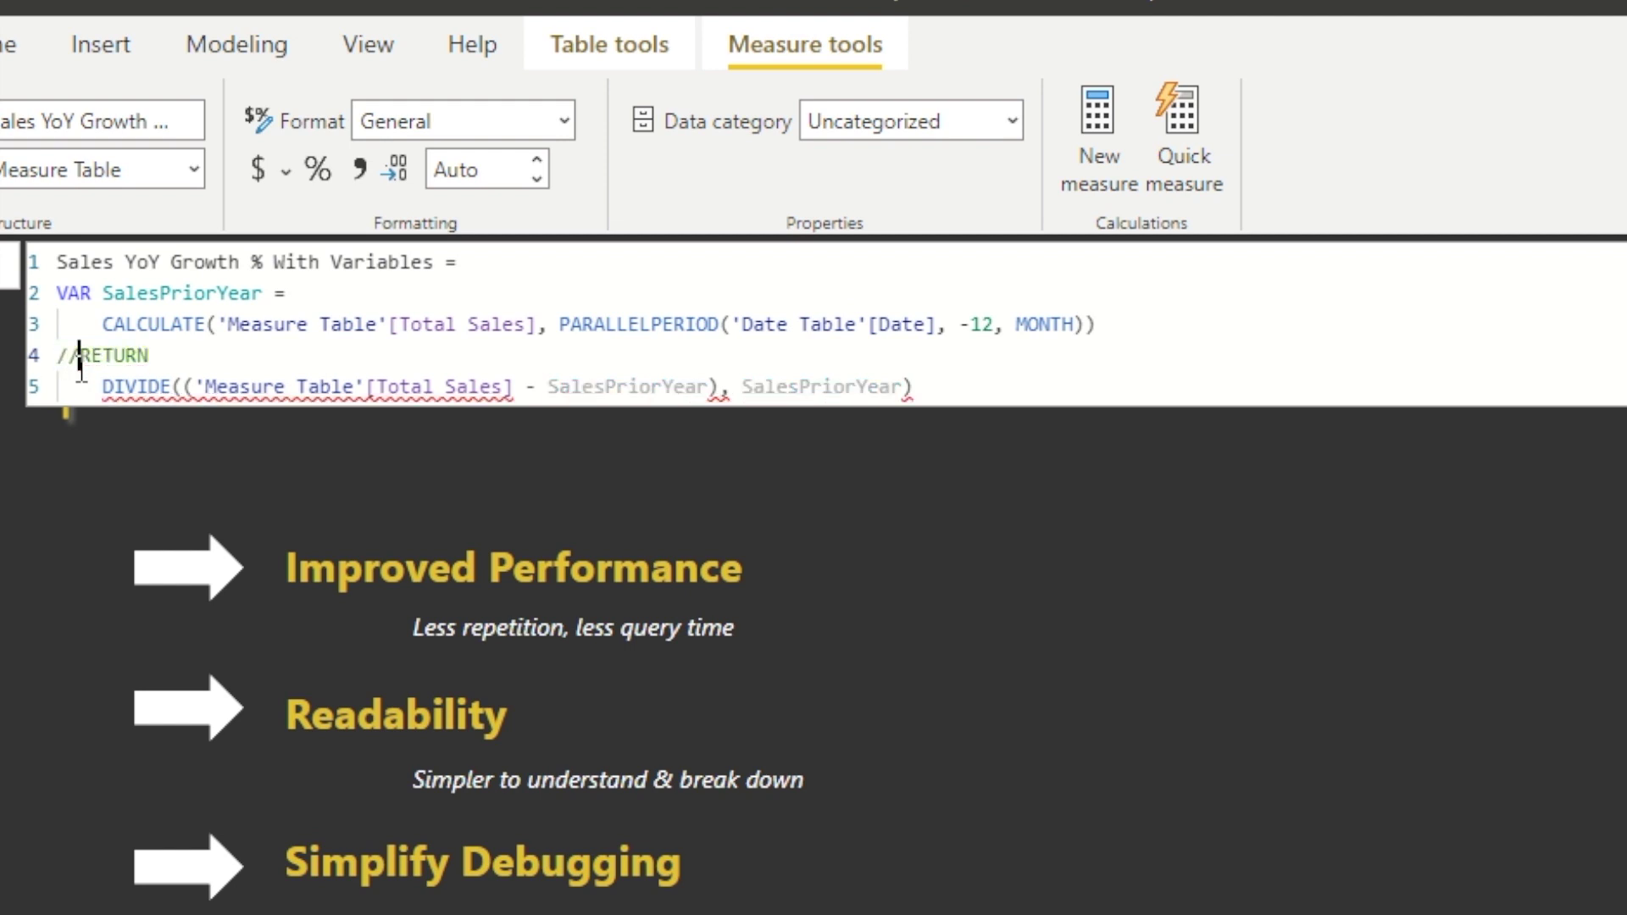
key("BackSpace")
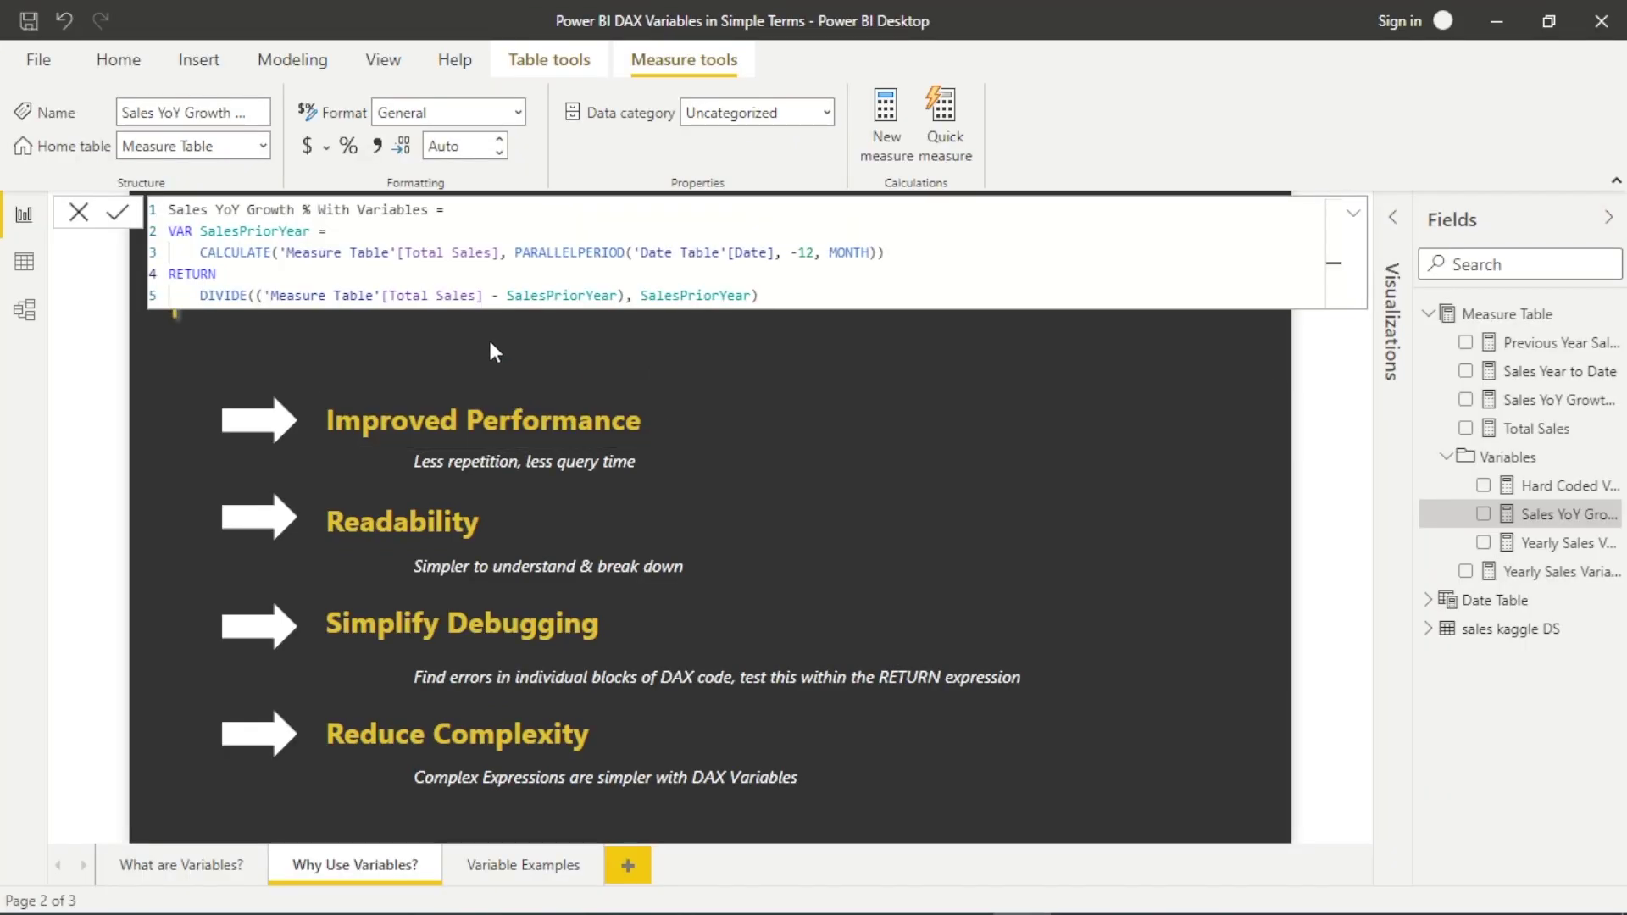
left_click(492, 344)
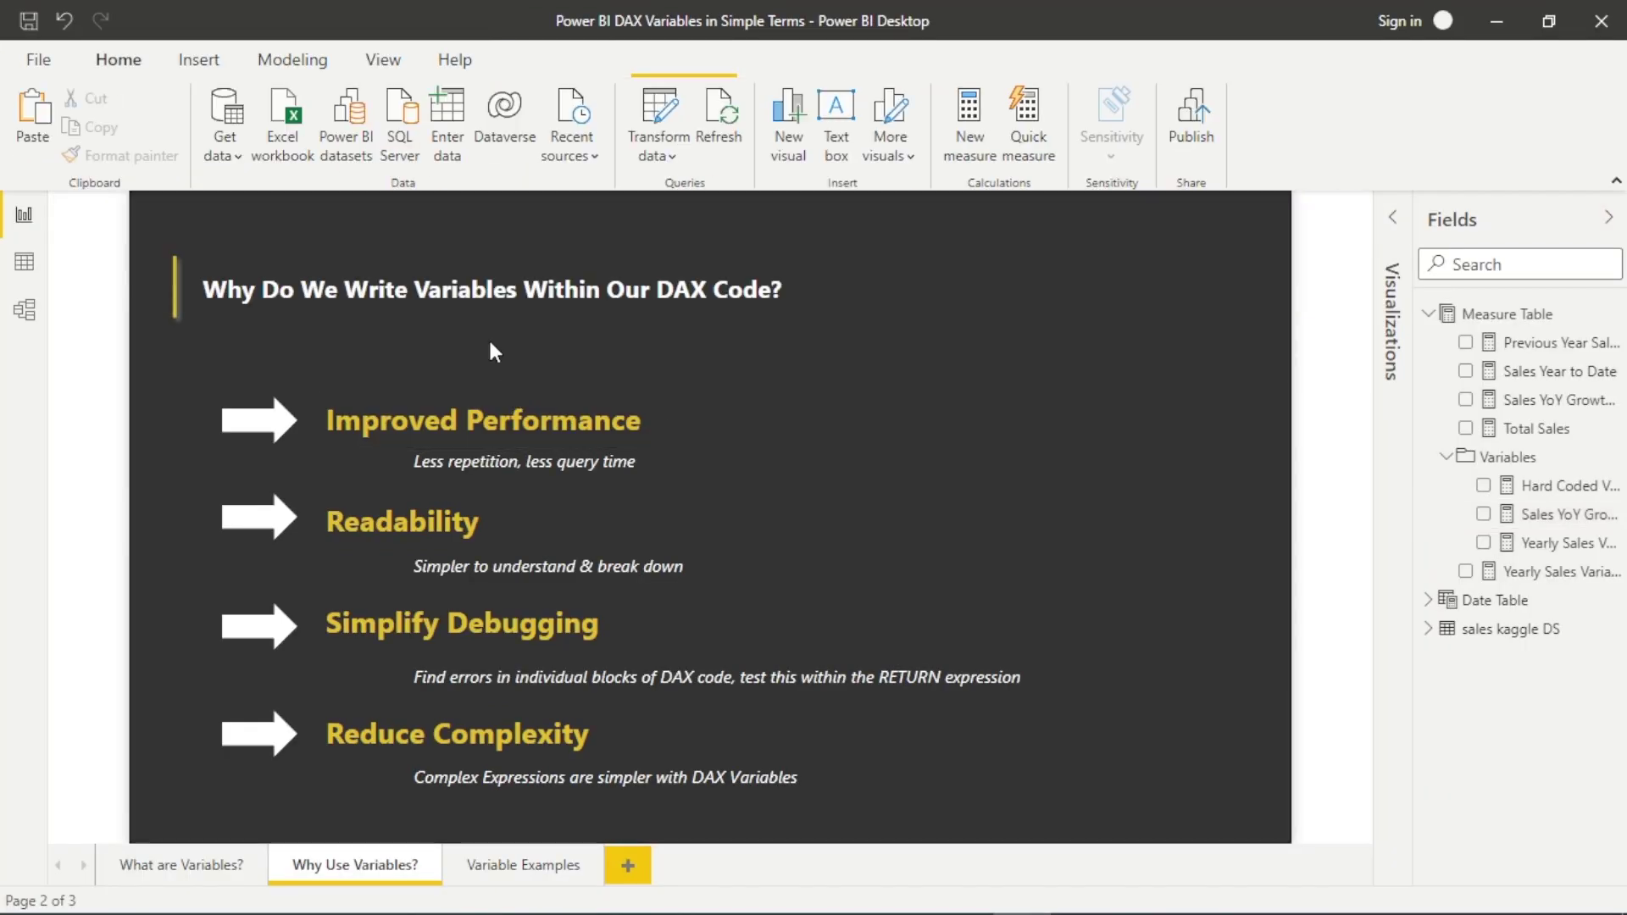
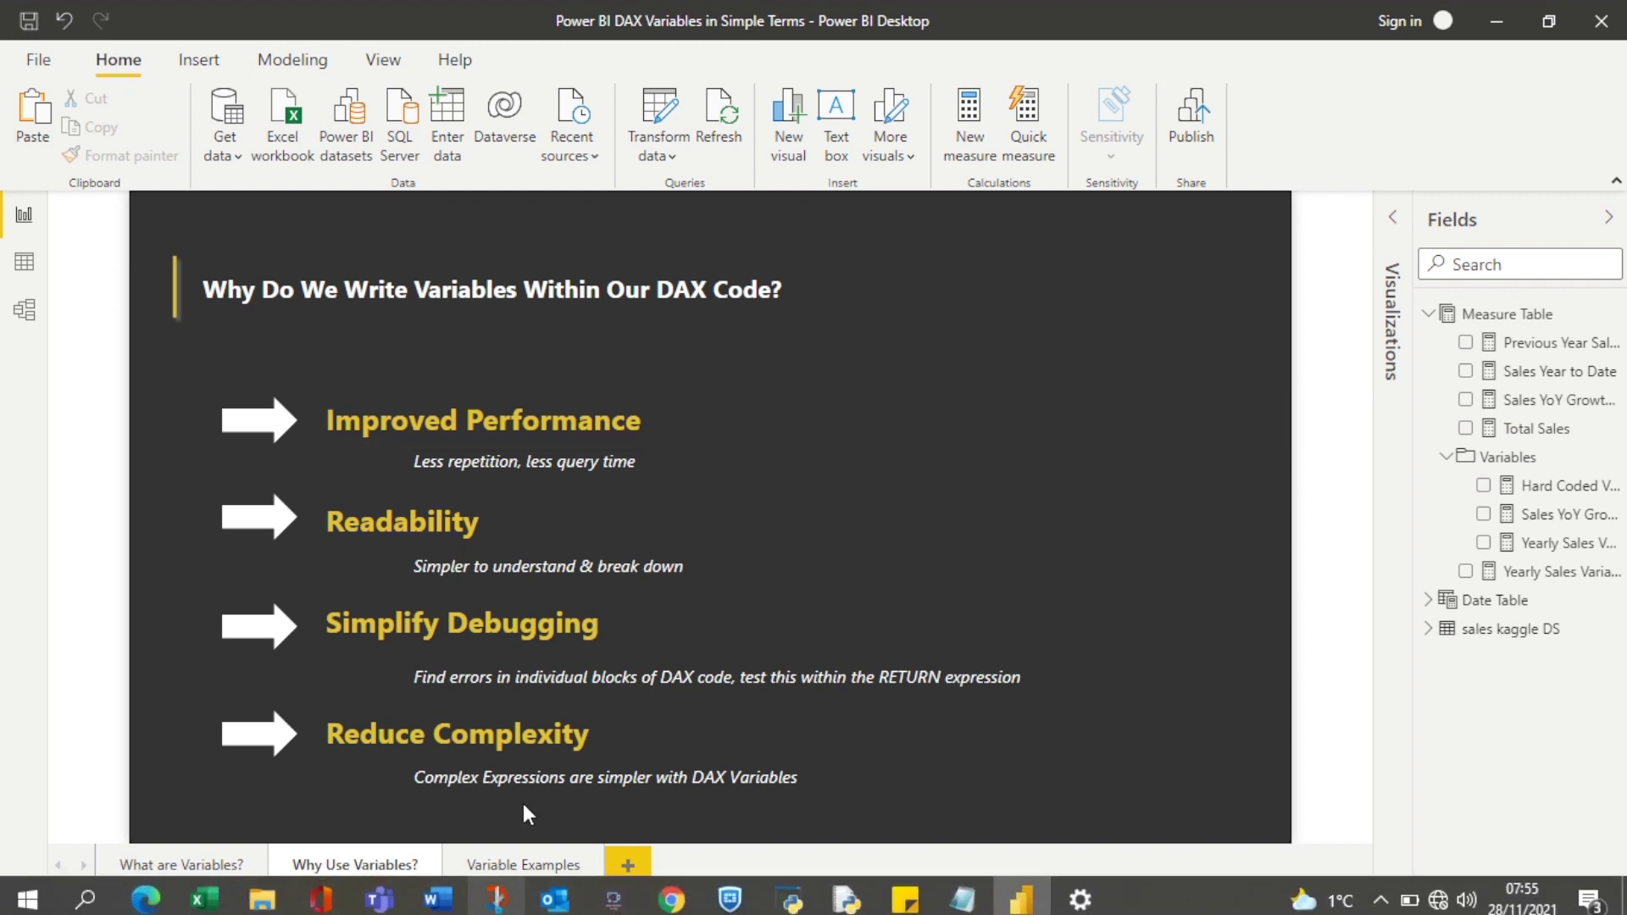
On the Variable Examples page, open the Hard Coded Variable formula and enlarge the code text
left_click(513, 863)
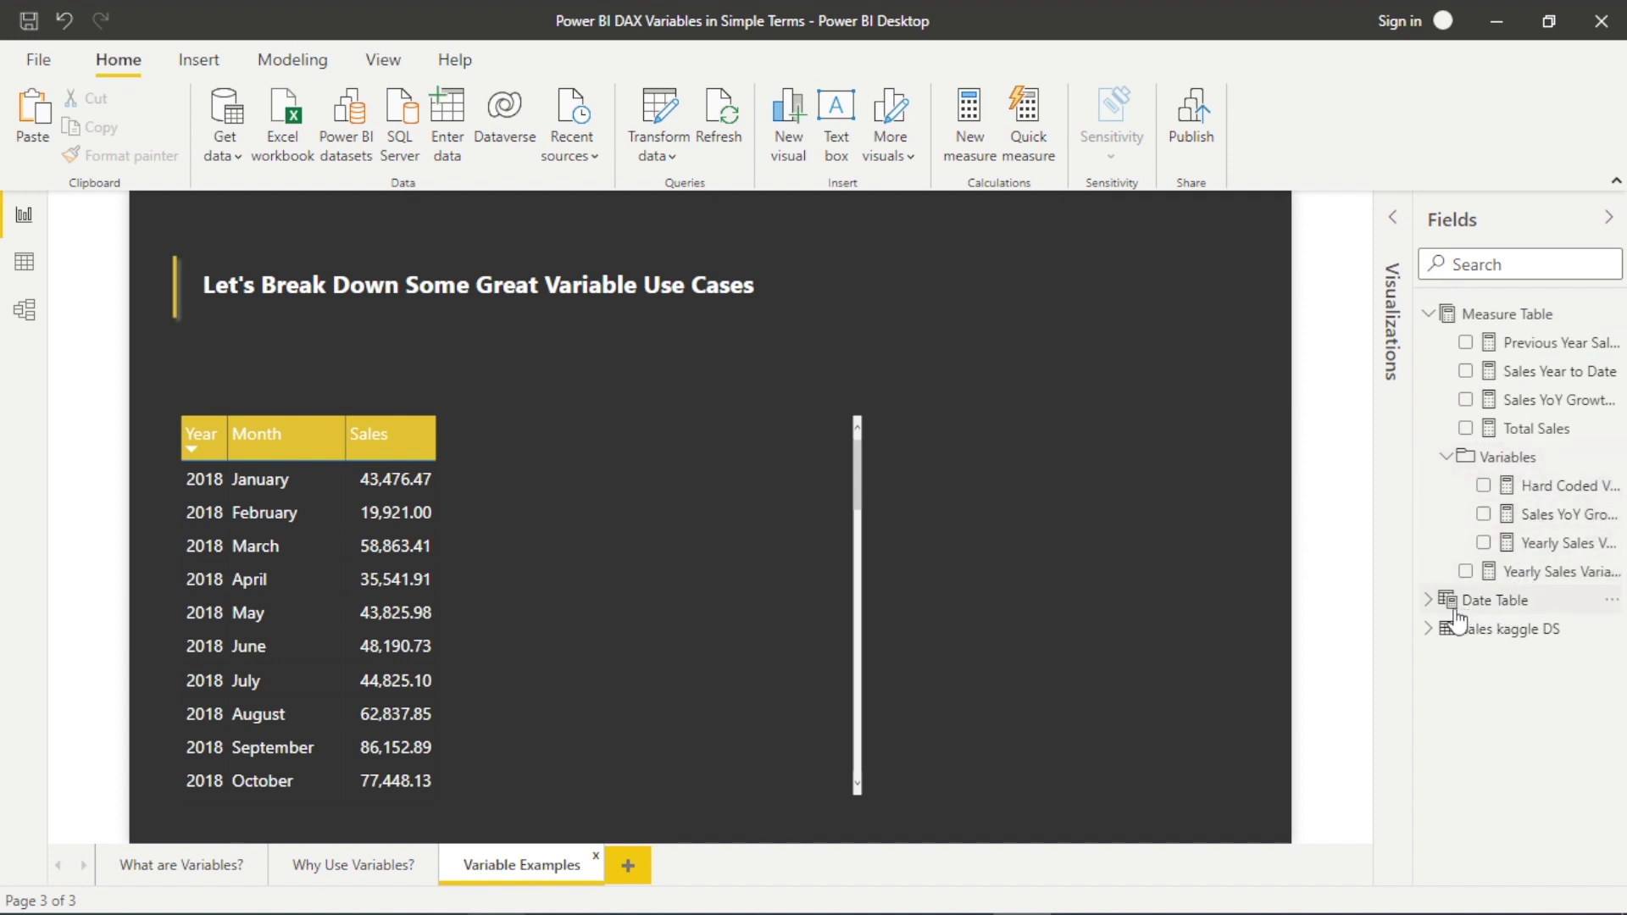
left_click(1549, 490)
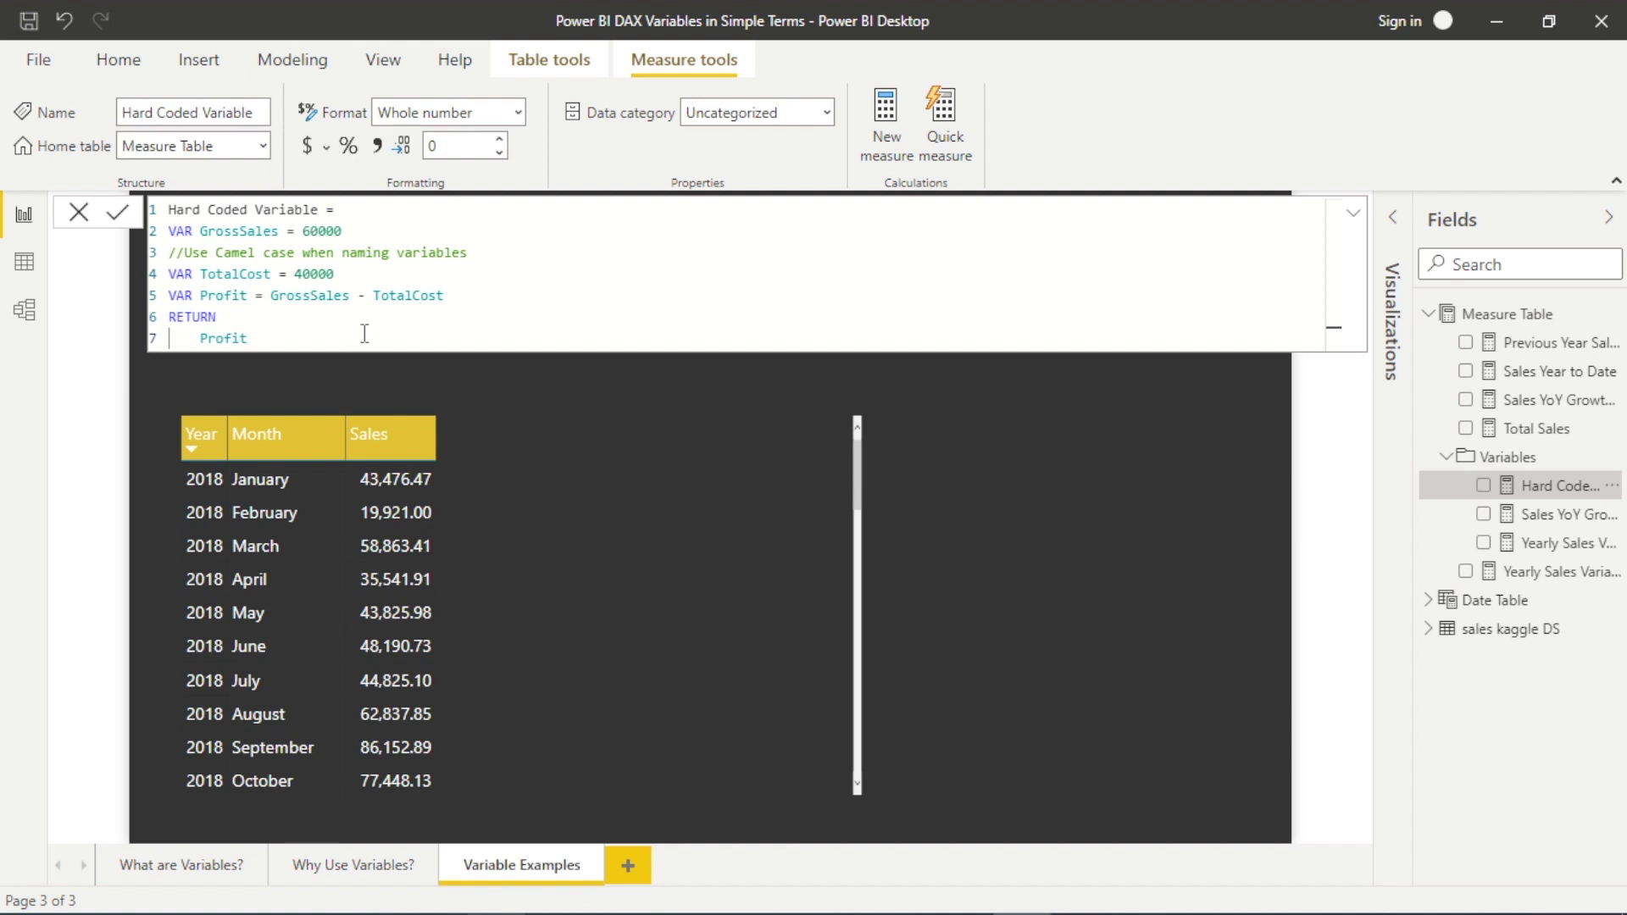
left_click(365, 333)
scroll(365, 333, "up", 4)
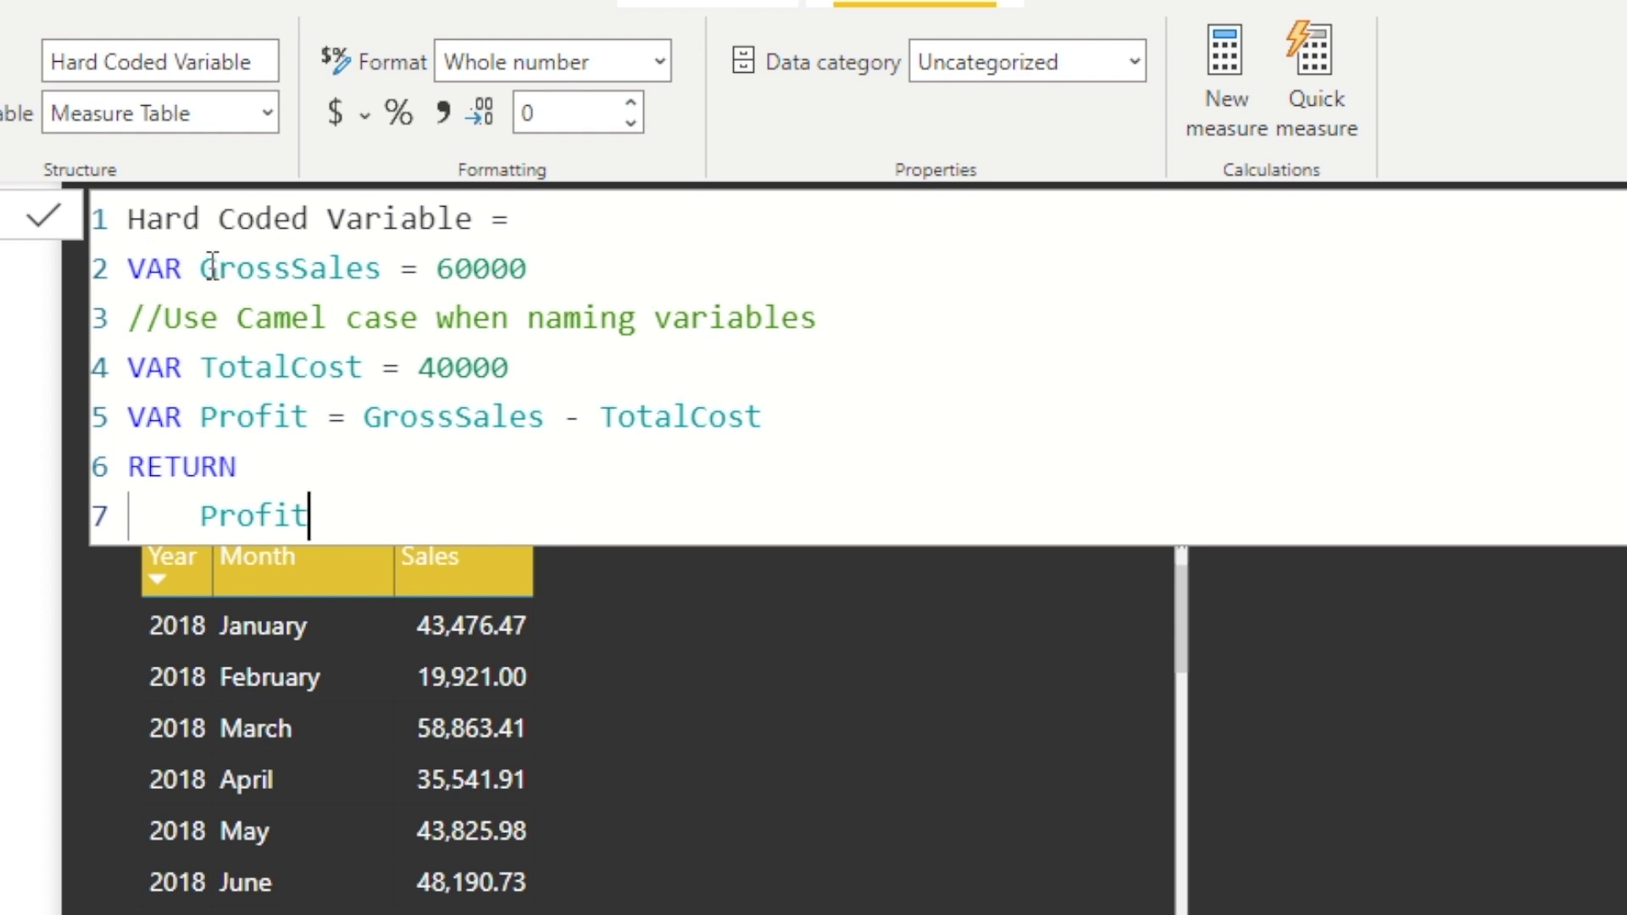
Examine the camel-case variable names, the comment and the Profit calculation in the Hard Coded Variable formula, and close it
left_click_drag(291, 264, 299, 263)
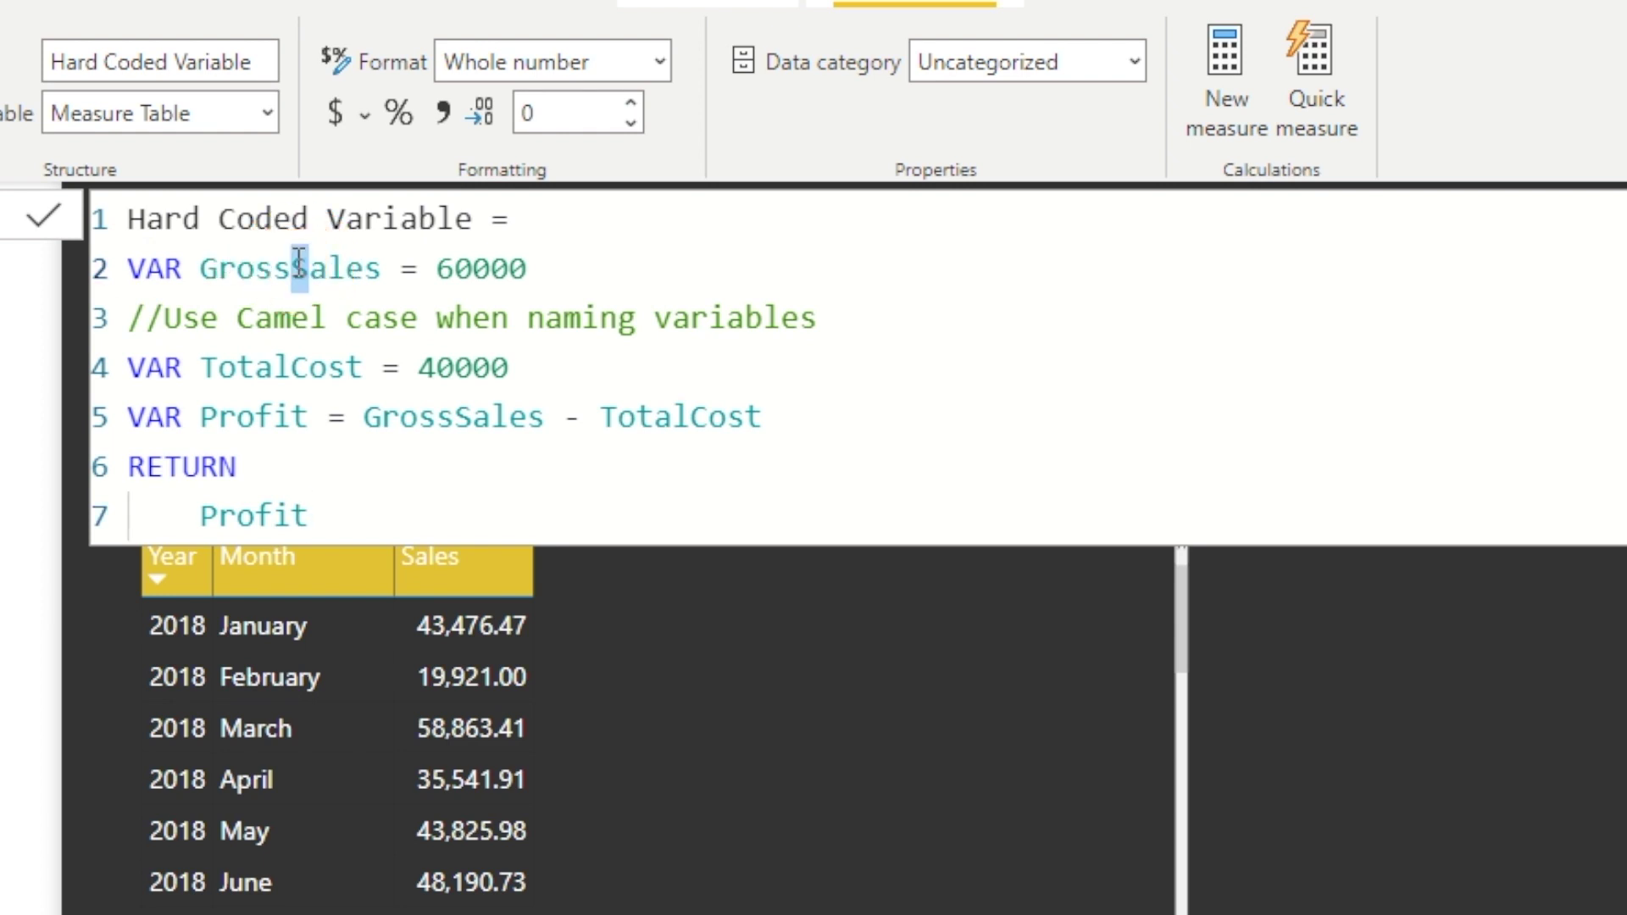
left_click(215, 269)
left_click(398, 317)
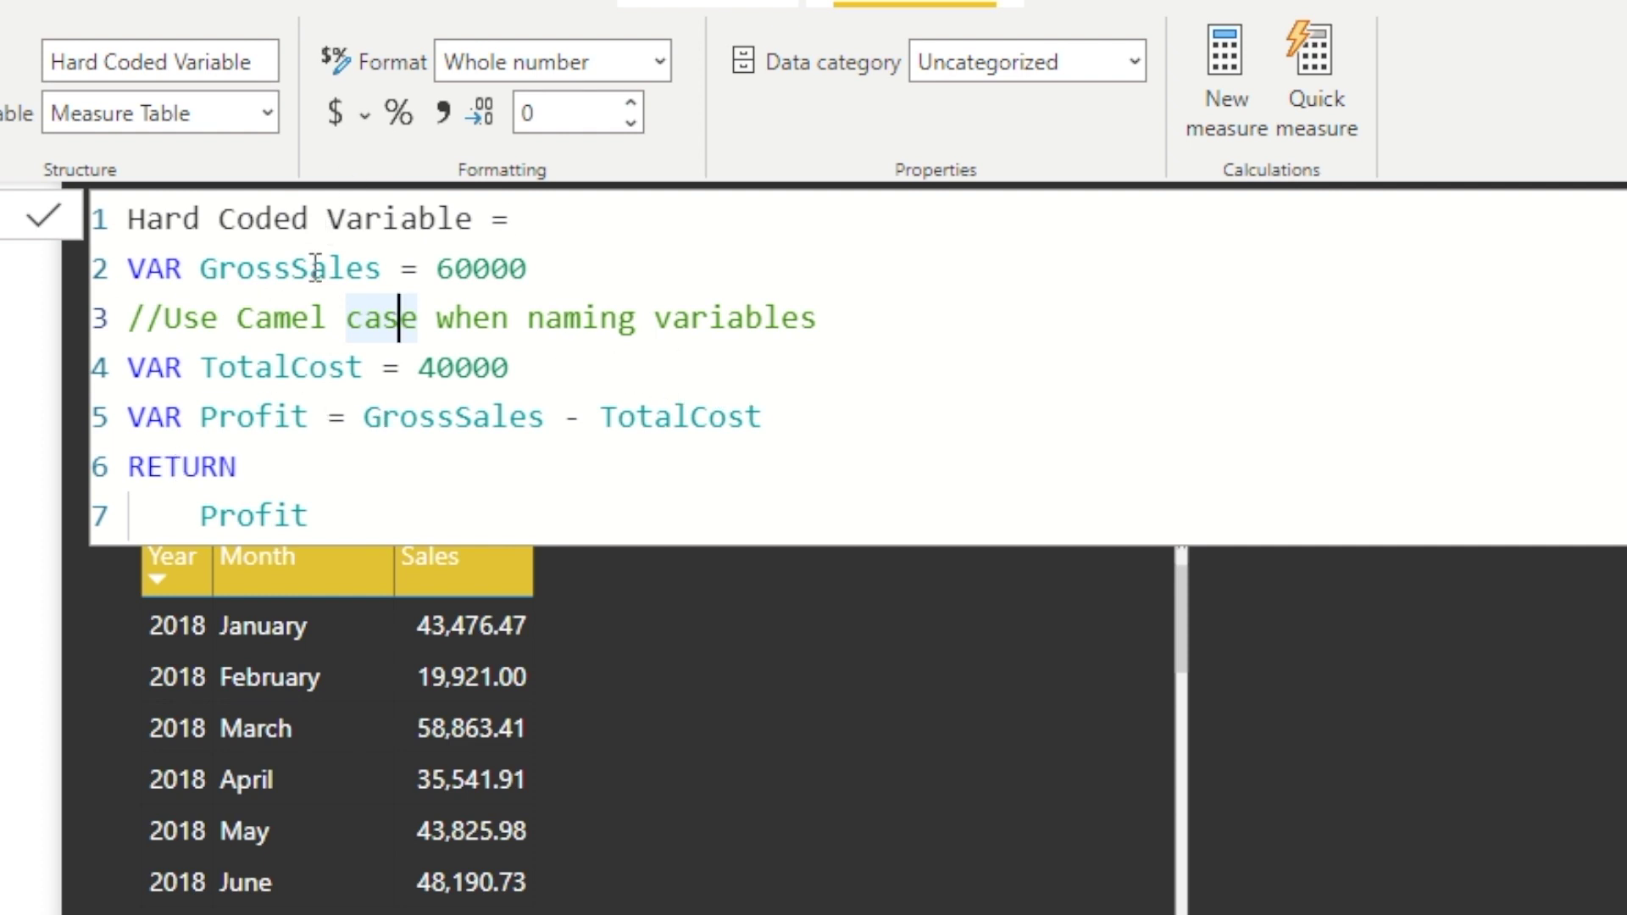
left_click(837, 399)
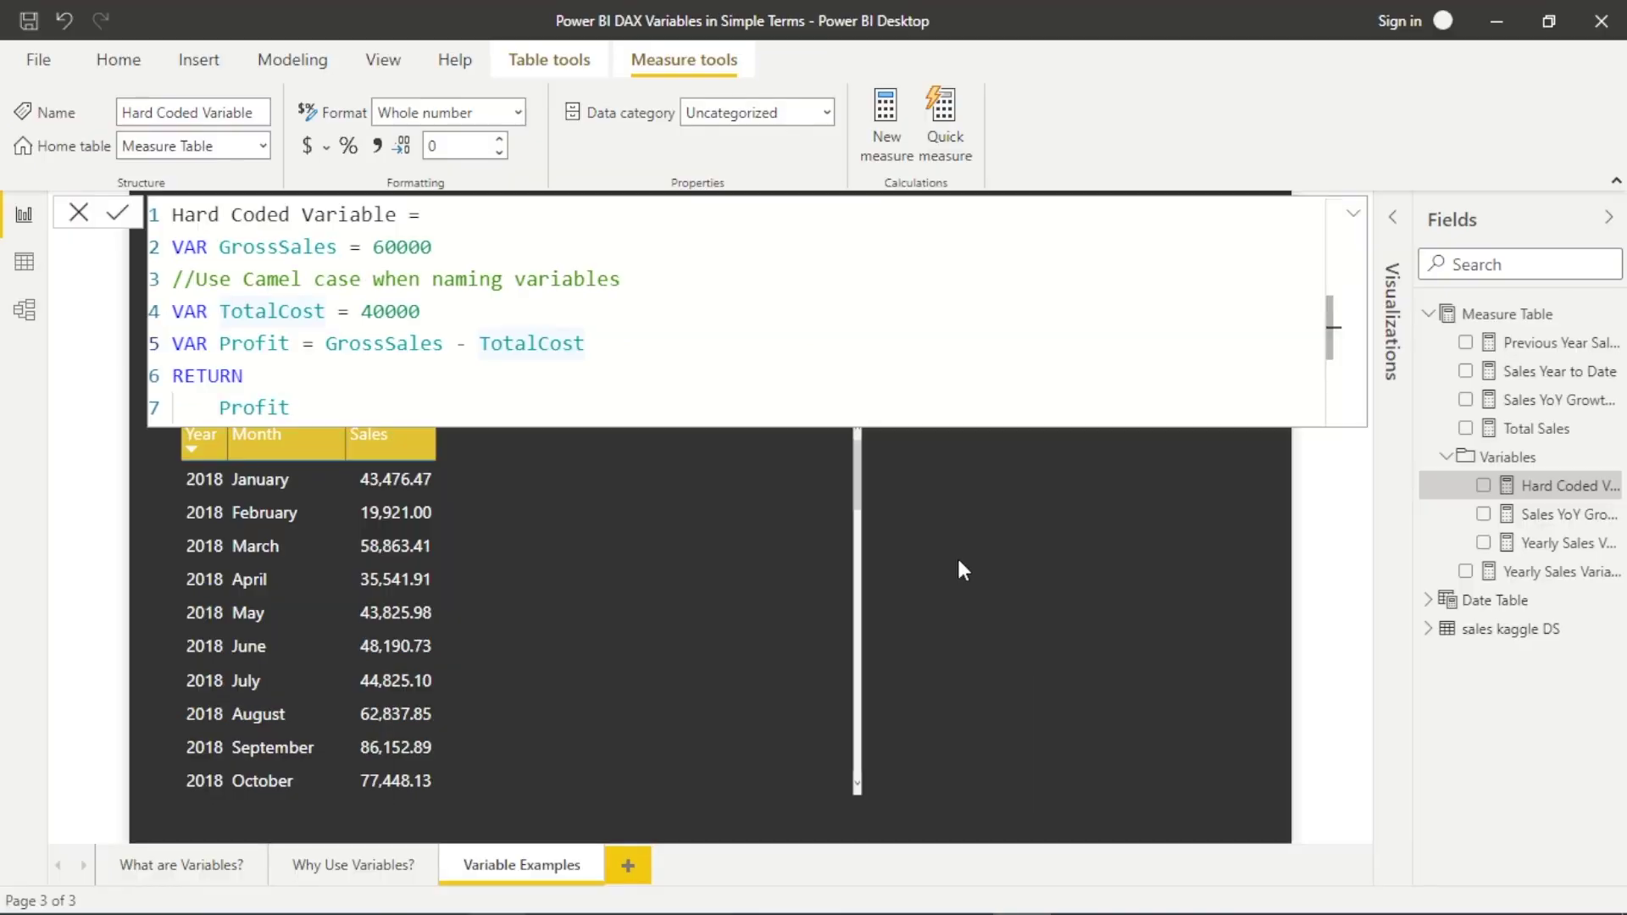
left_click(969, 572)
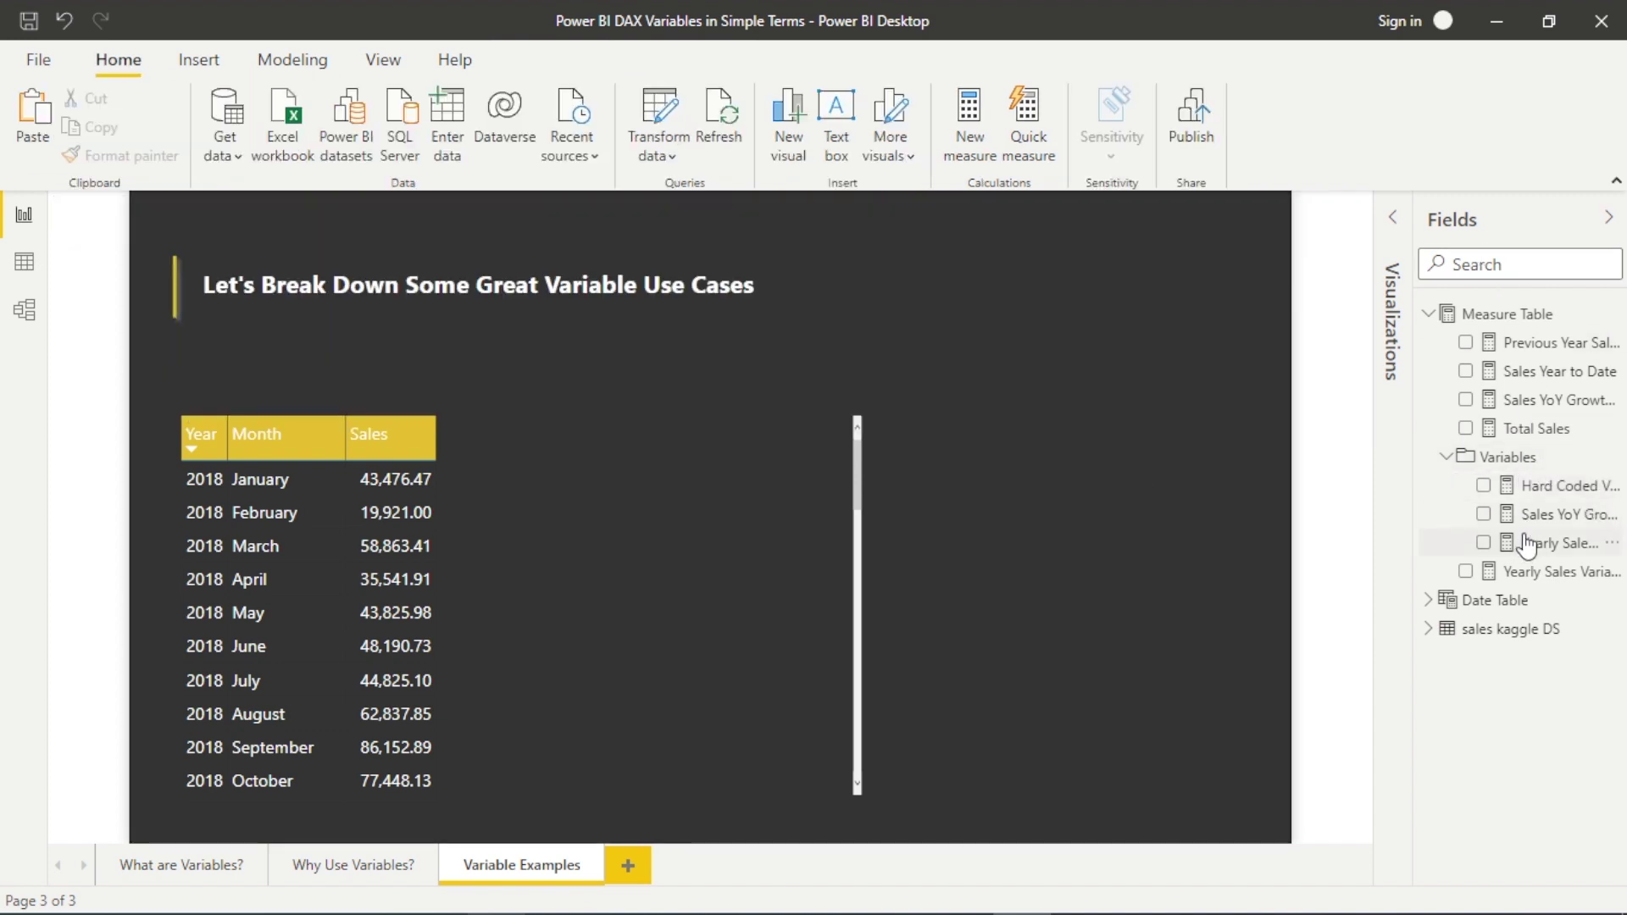
Review the Sales YoY Growth % With Variables formula and add the measure to the monthly sales table as a column
left_click(1538, 519)
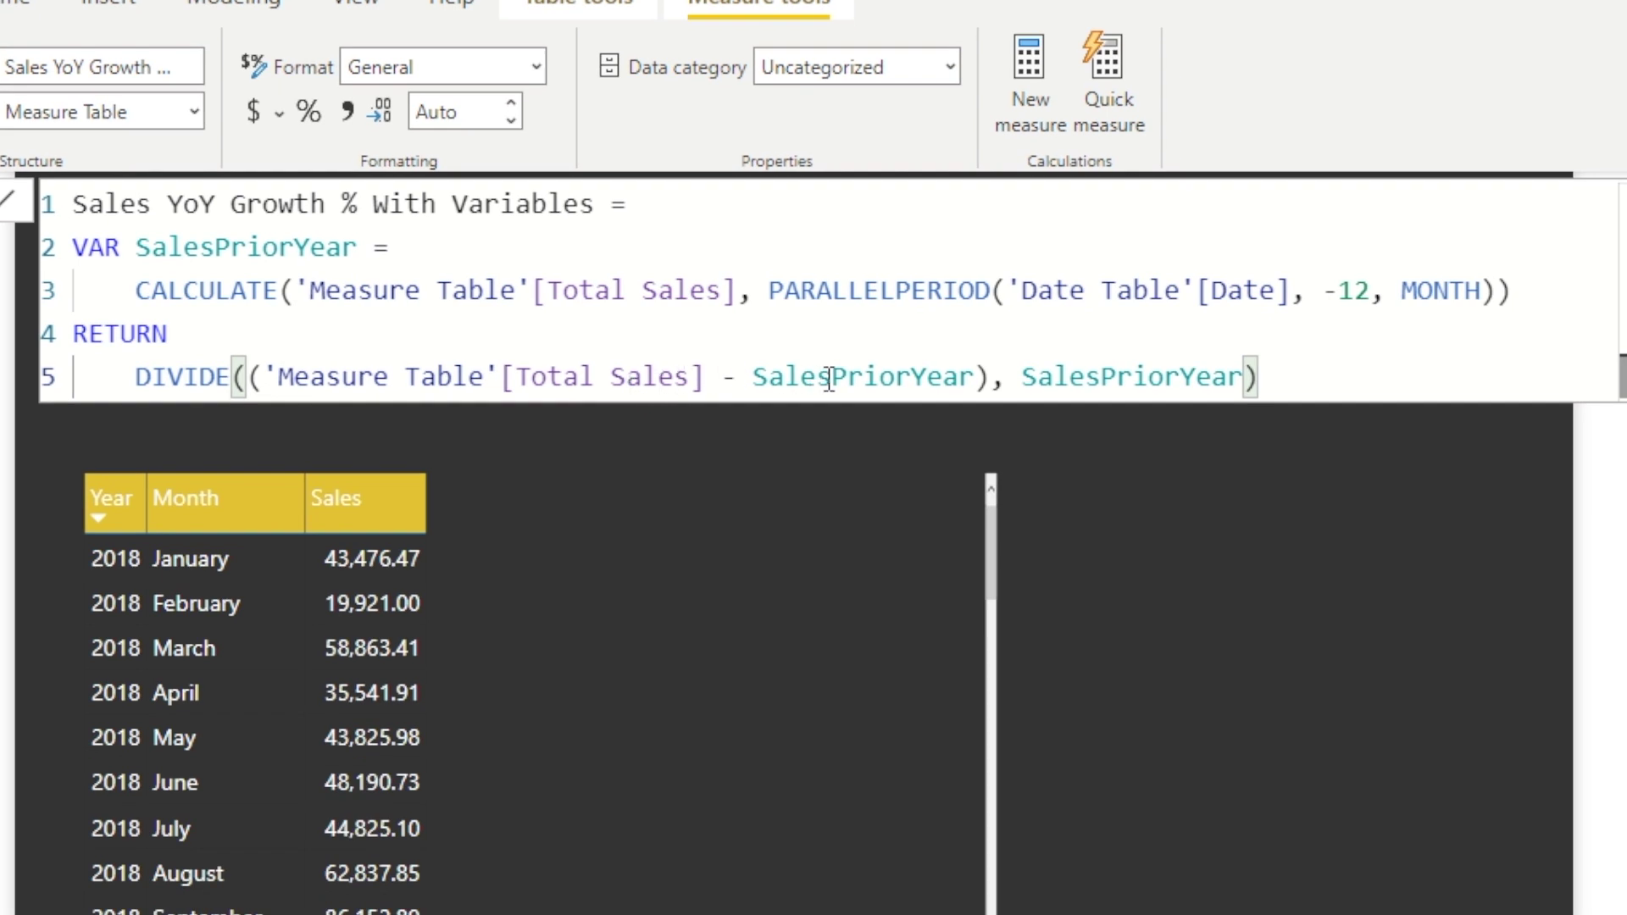
mouse_move(933, 537)
left_mouse_down()
mouse_move(567, 505)
mouse_move(606, 551)
left_mouse_up()
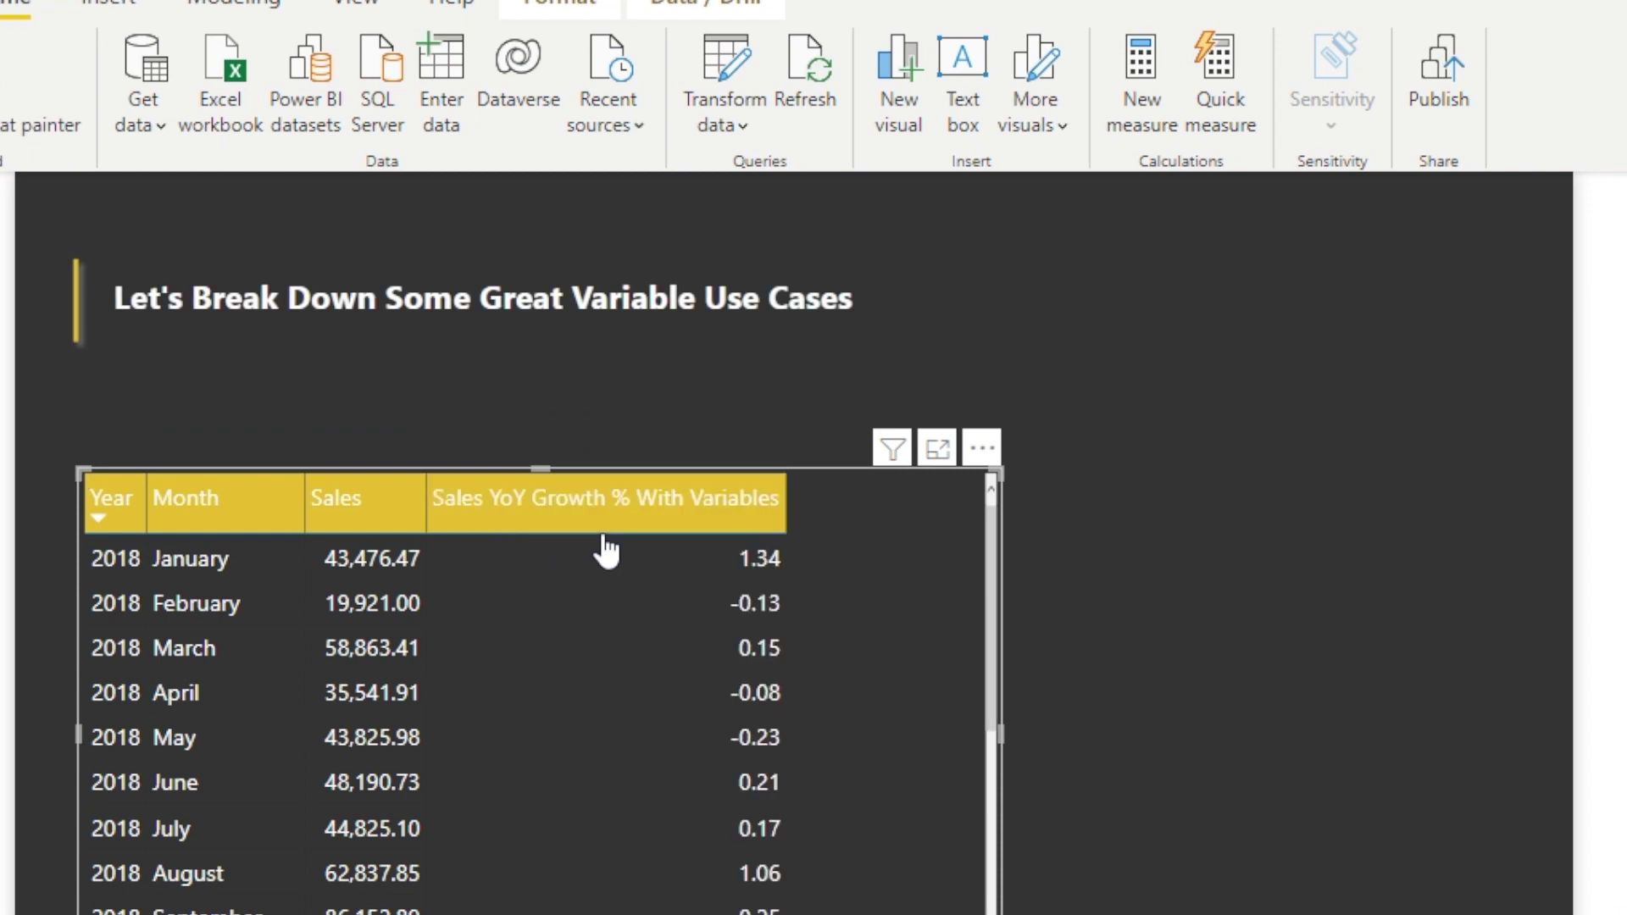
scroll(597, 801, "down", 2)
scroll(596, 797, "down", 1)
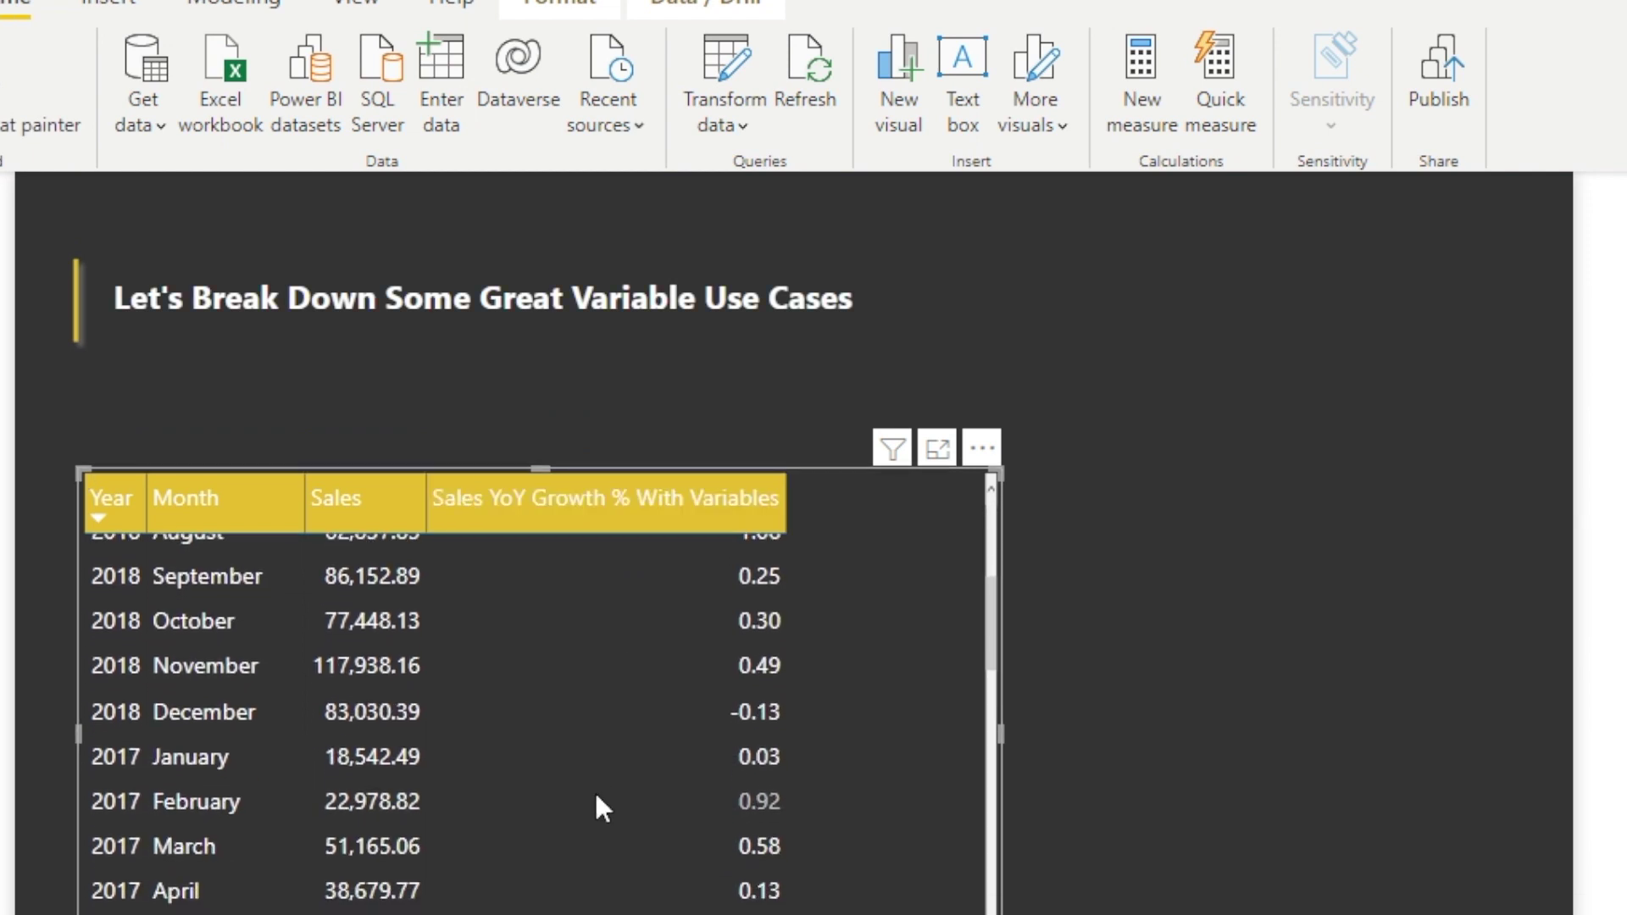
scroll(595, 796, "up", 3)
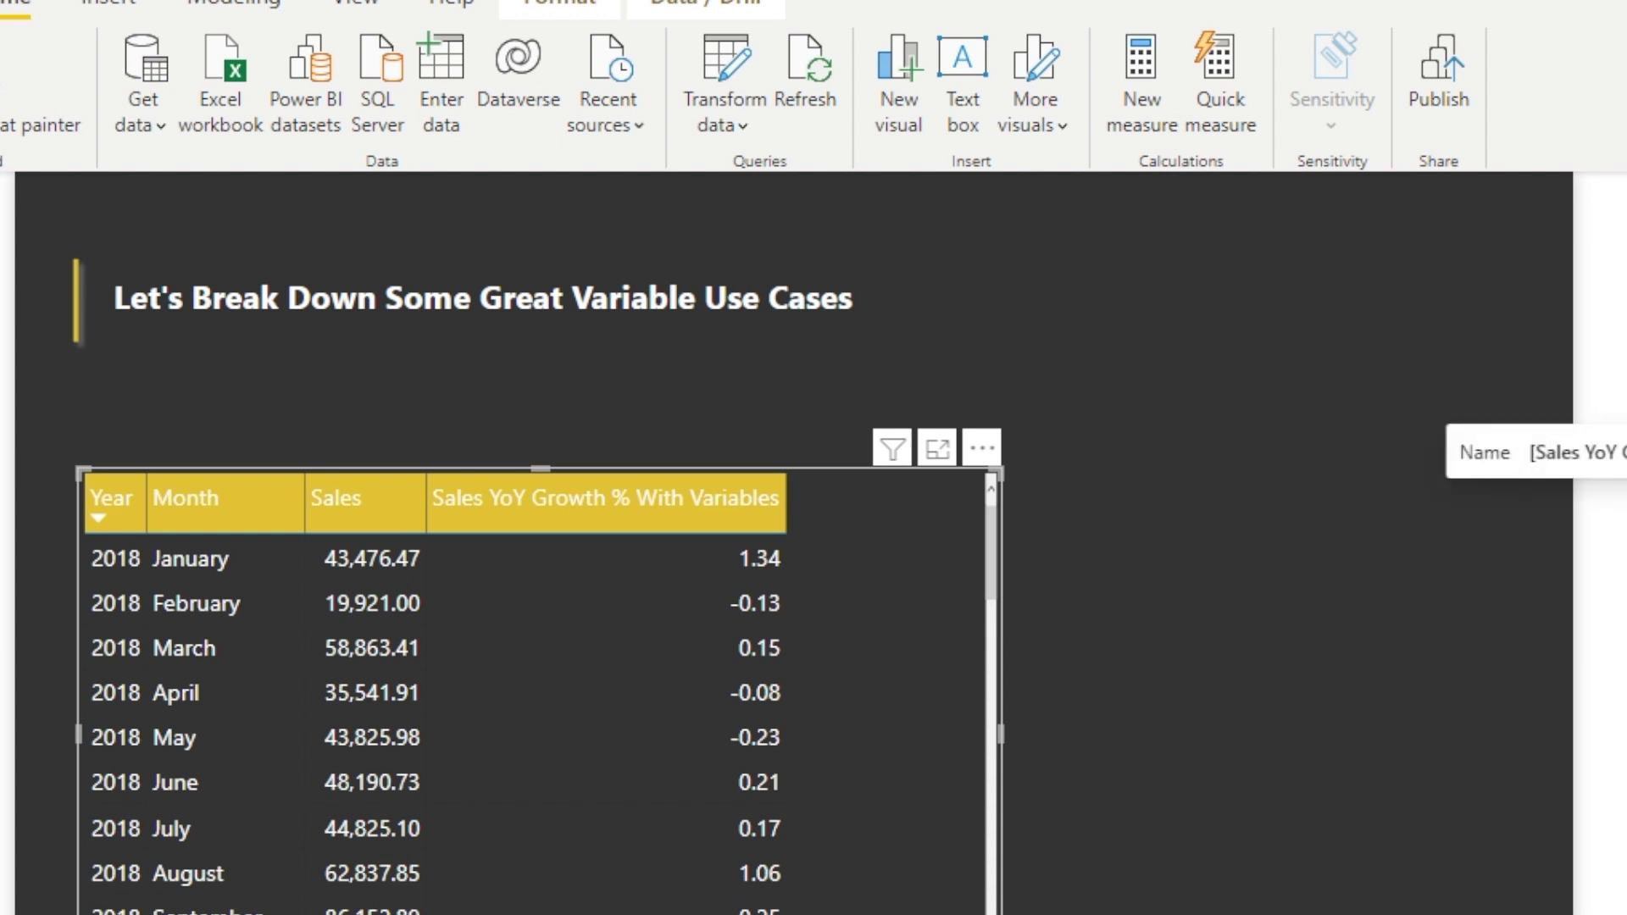
Add the Sales YoY Growth % measure to the monthly sales table and widen the table to compare both growth columns
left_click(1622, 452)
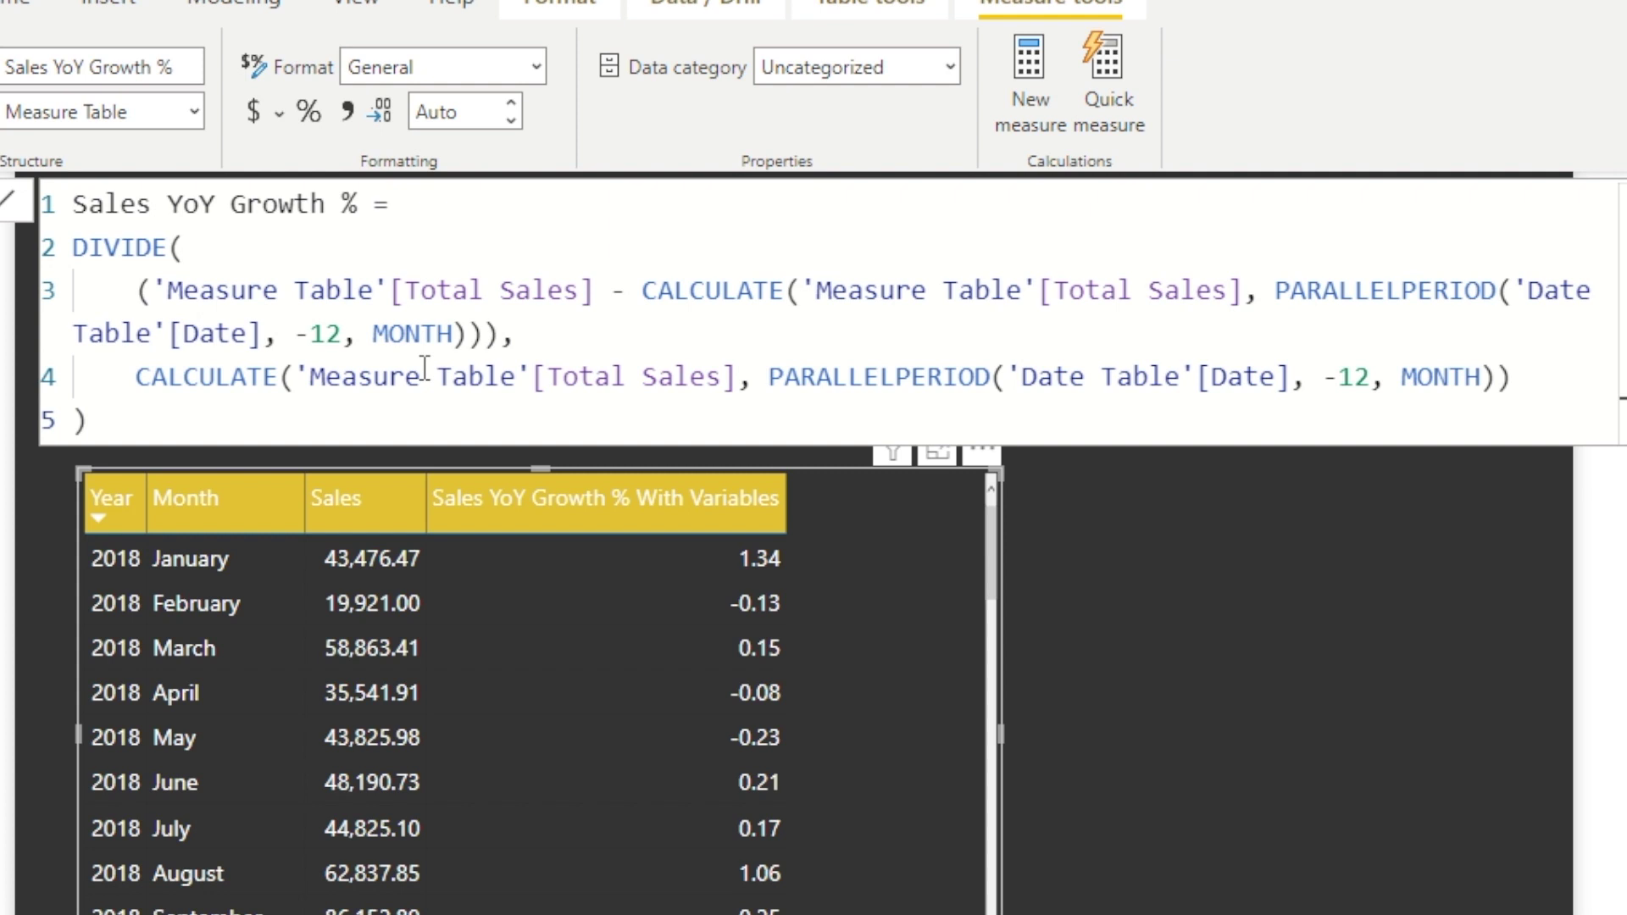
left_click_drag(1619, 556, 897, 557)
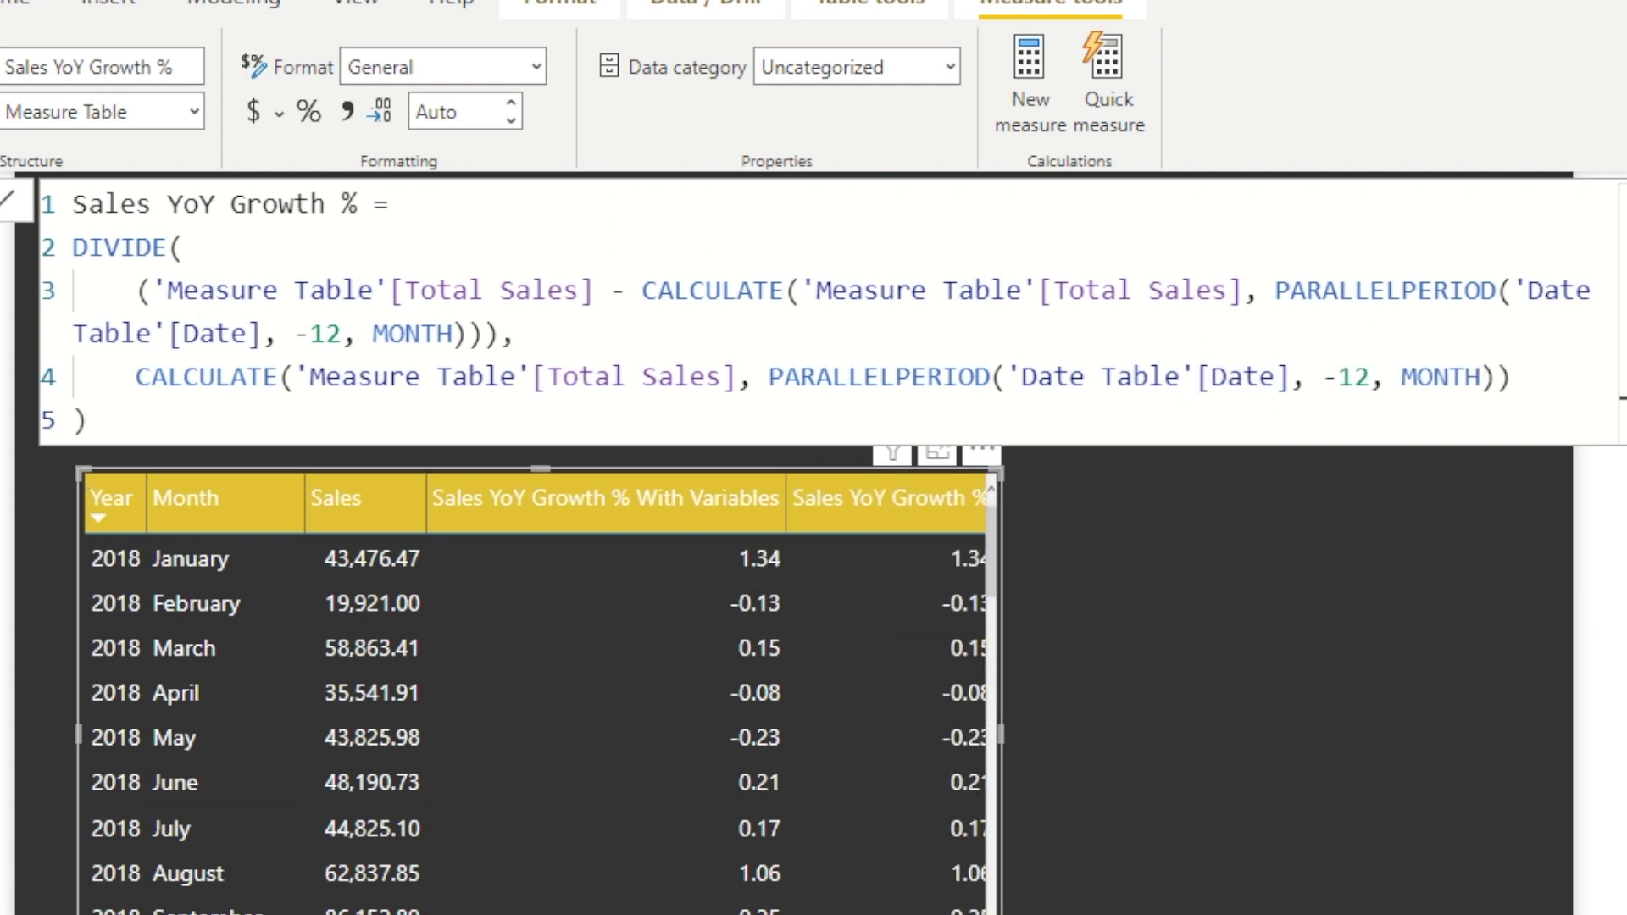
left_click_drag(1001, 734, 1081, 734)
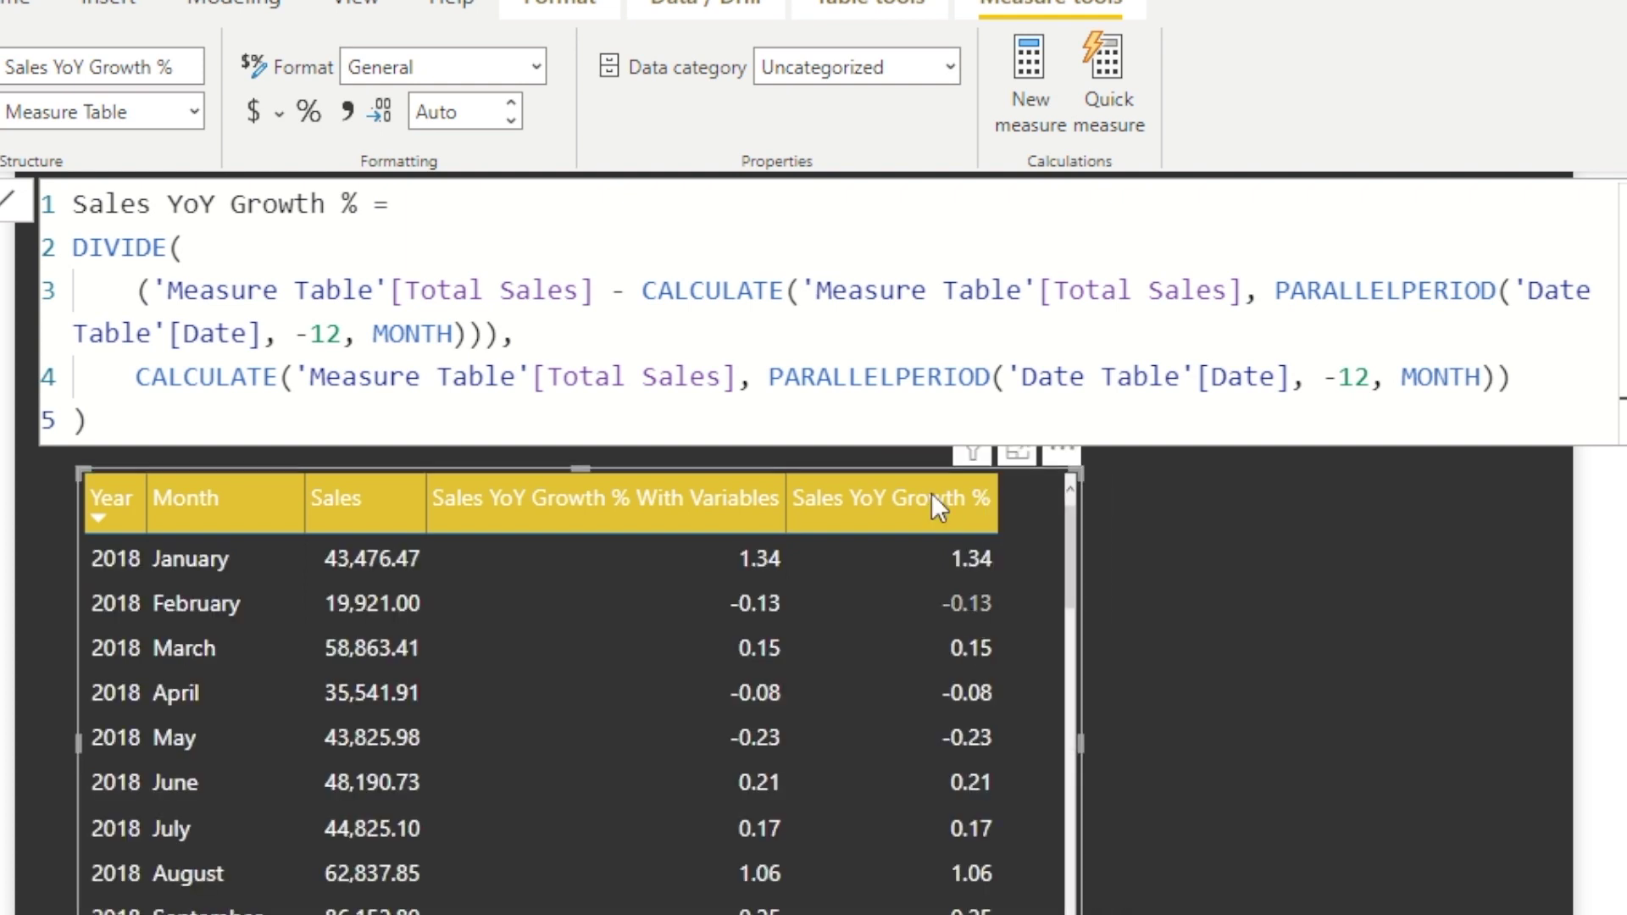
scroll(892, 636, "down", 3)
scroll(891, 636, "up", 3)
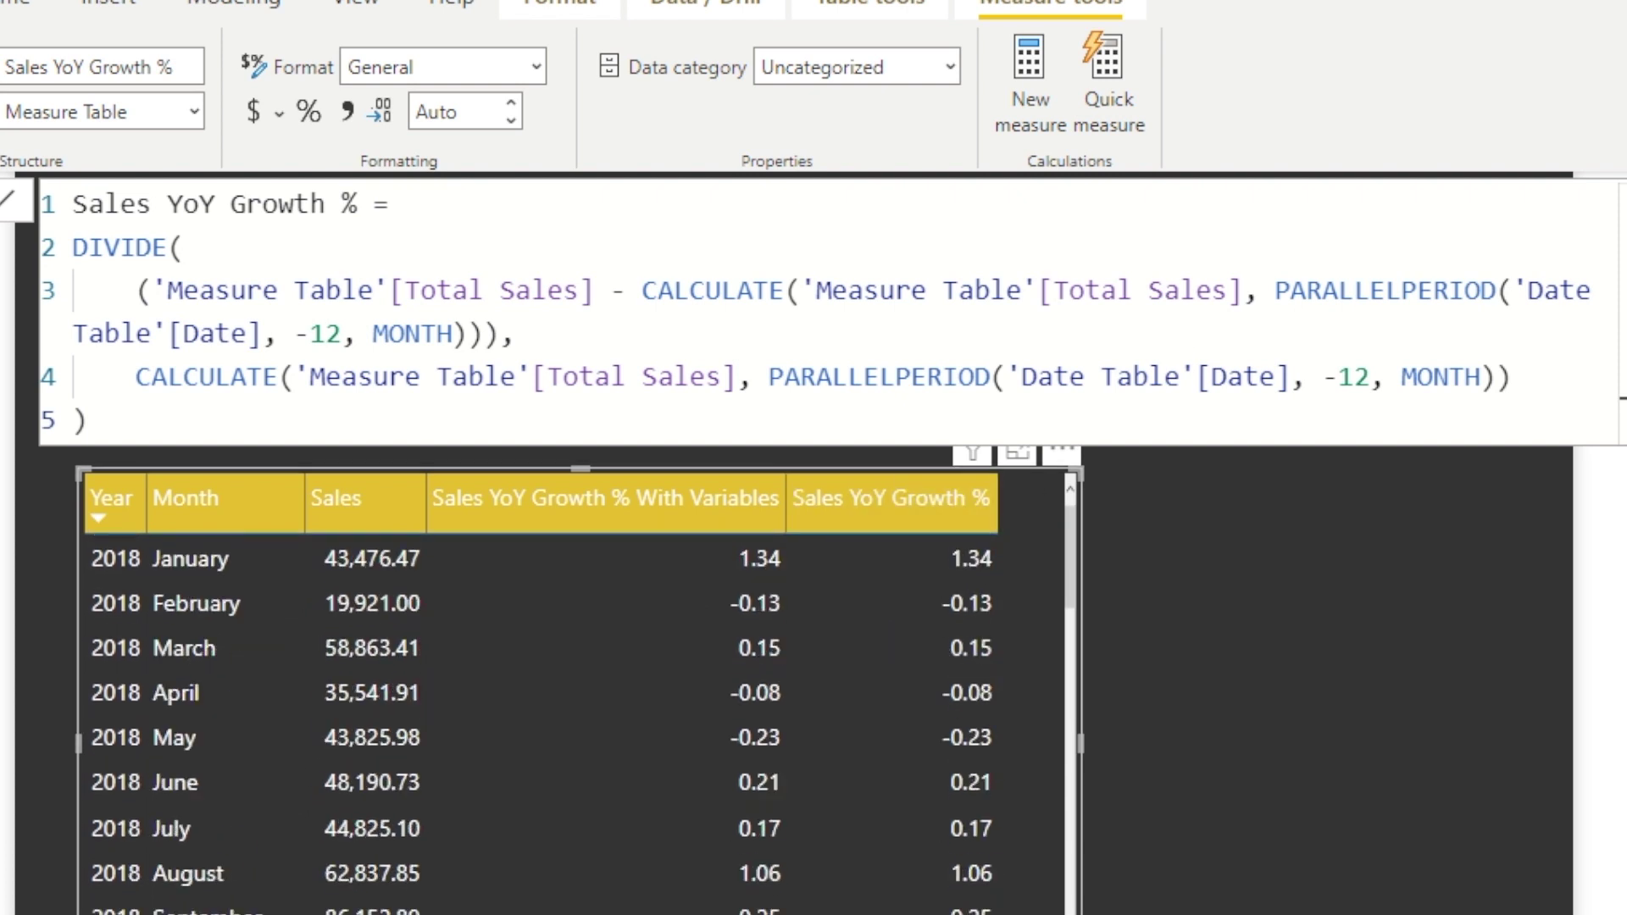
Remove the Sales YoY Growth % column from the monthly sales table and close the measure's formula
left_click(1619, 441)
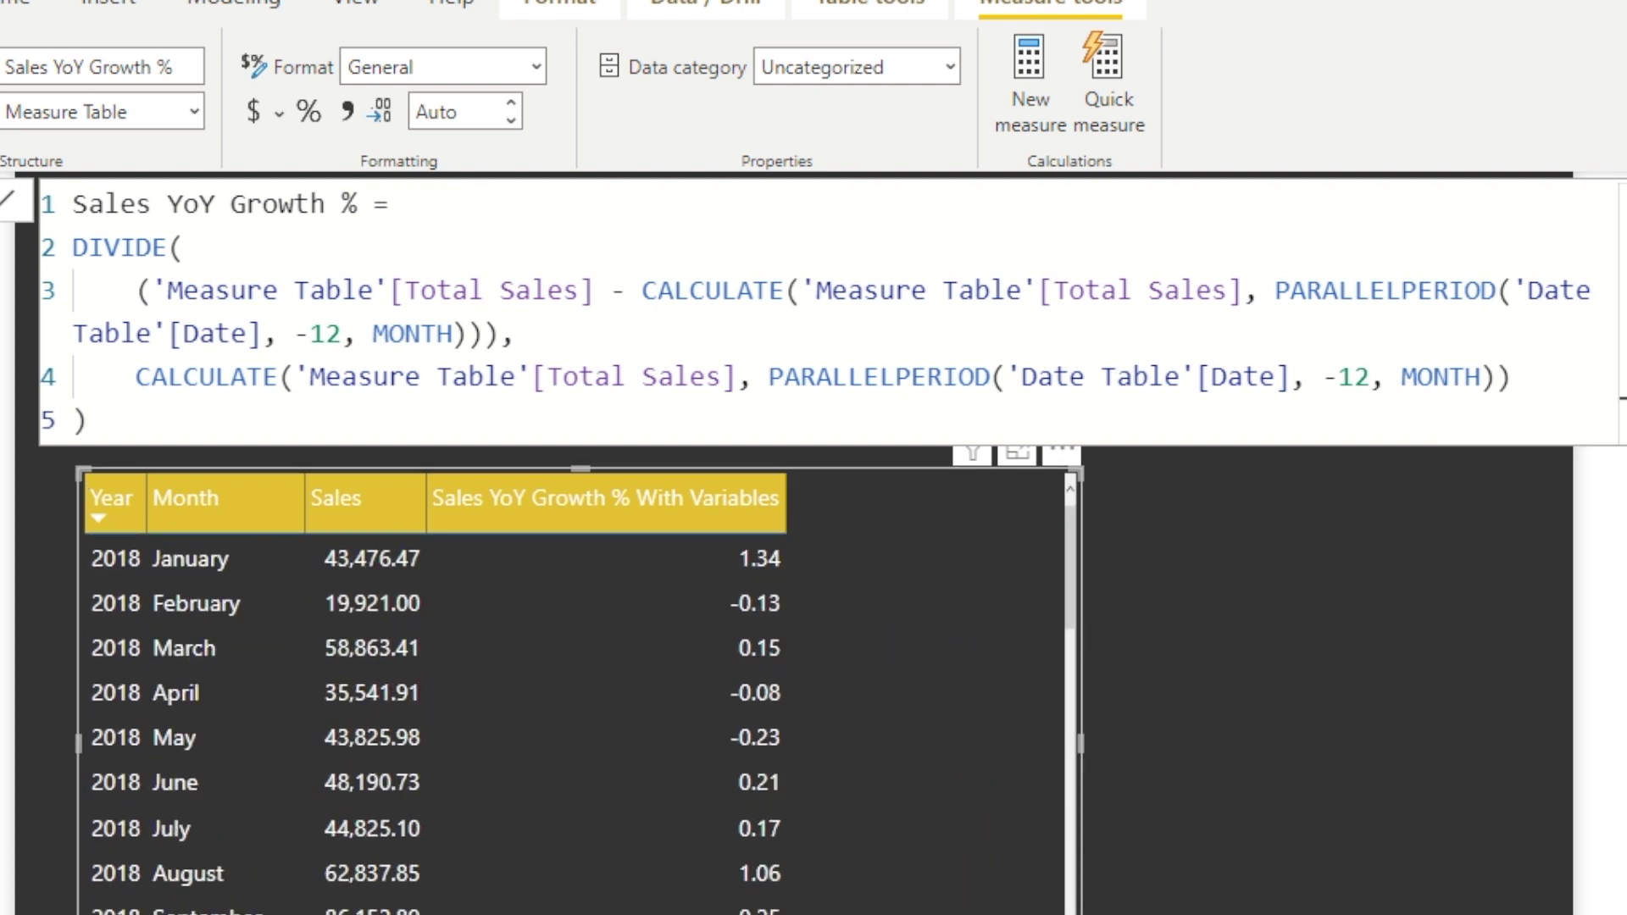
left_click(1249, 634)
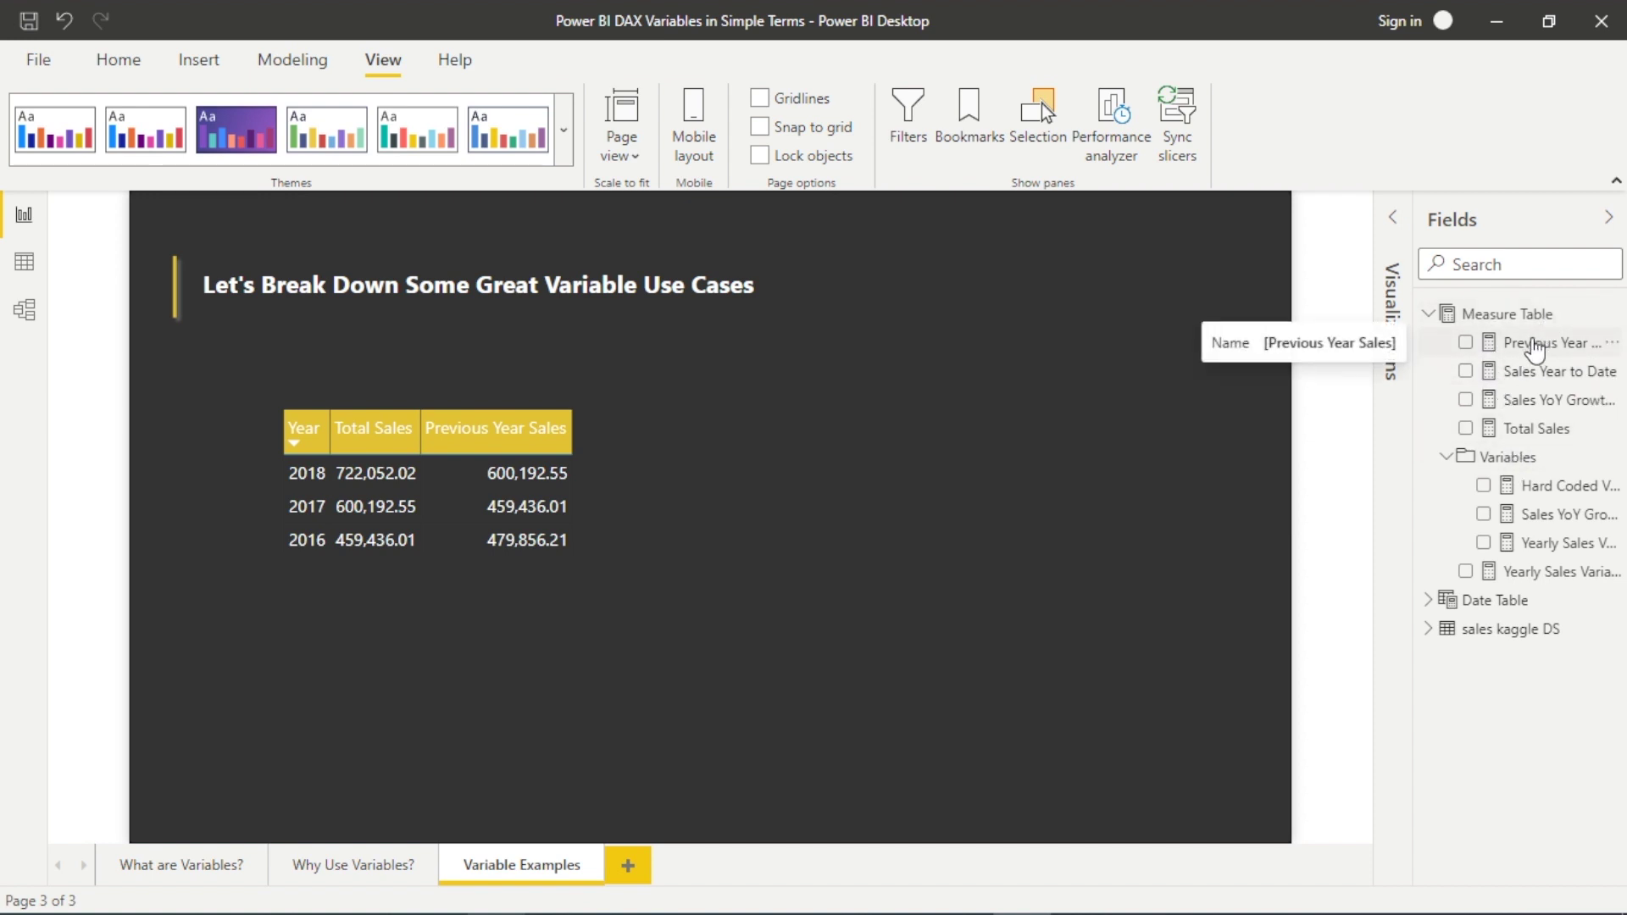
Compare the formulas of Yearly Sales Variance with Variables, Yearly Sales Variance and Previous Year Sales, and close them
left_click(1526, 544)
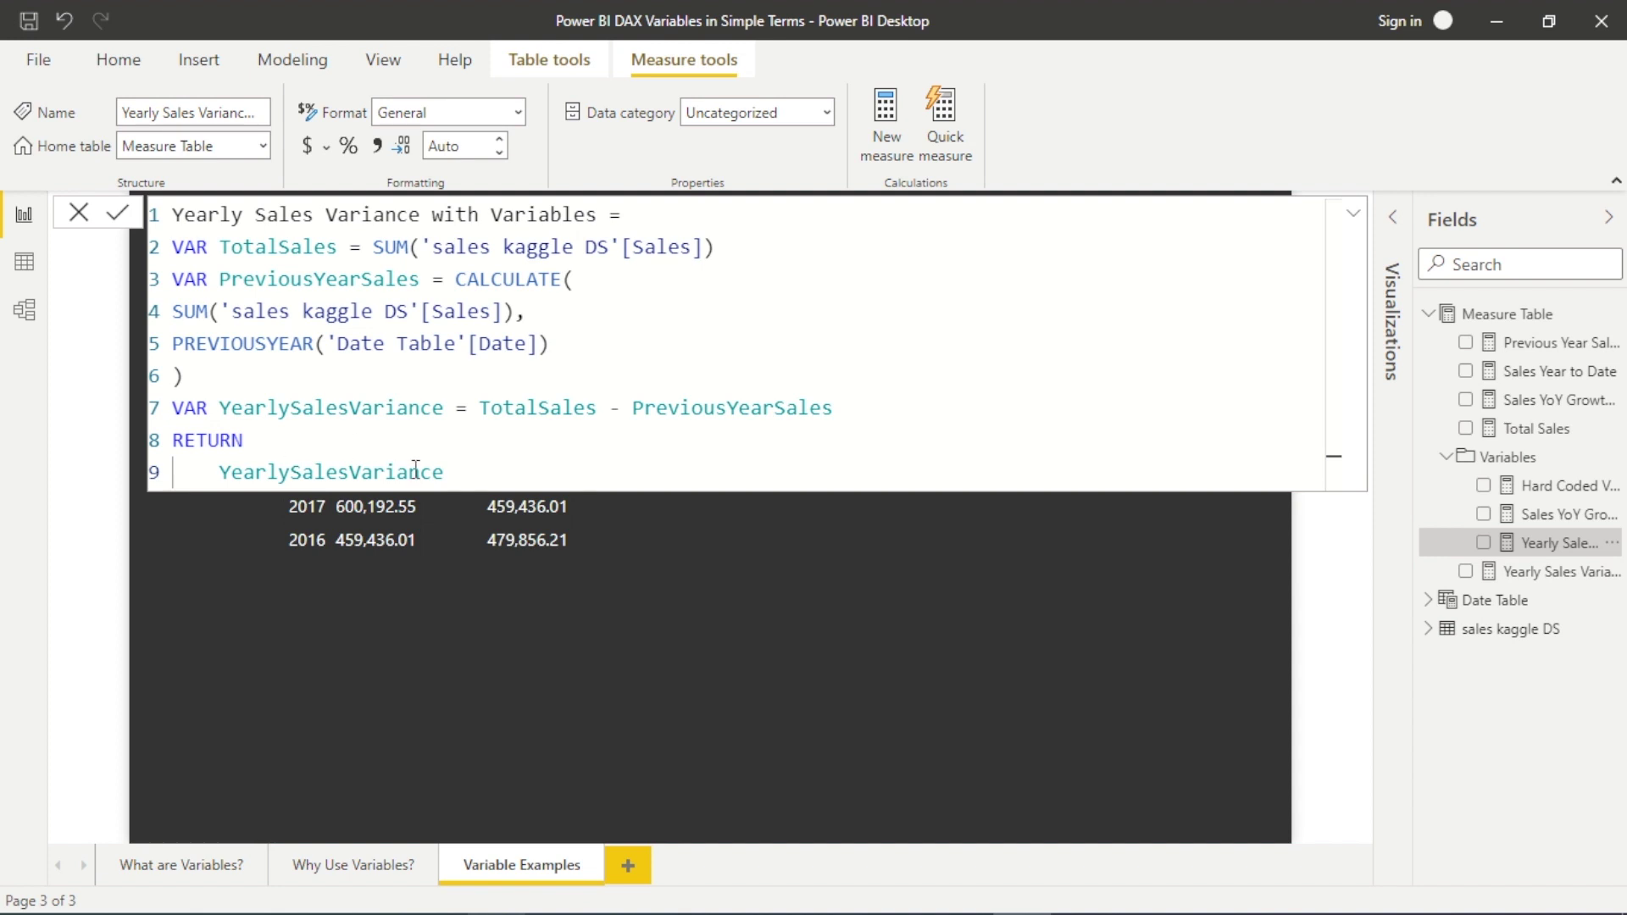
left_click(902, 583)
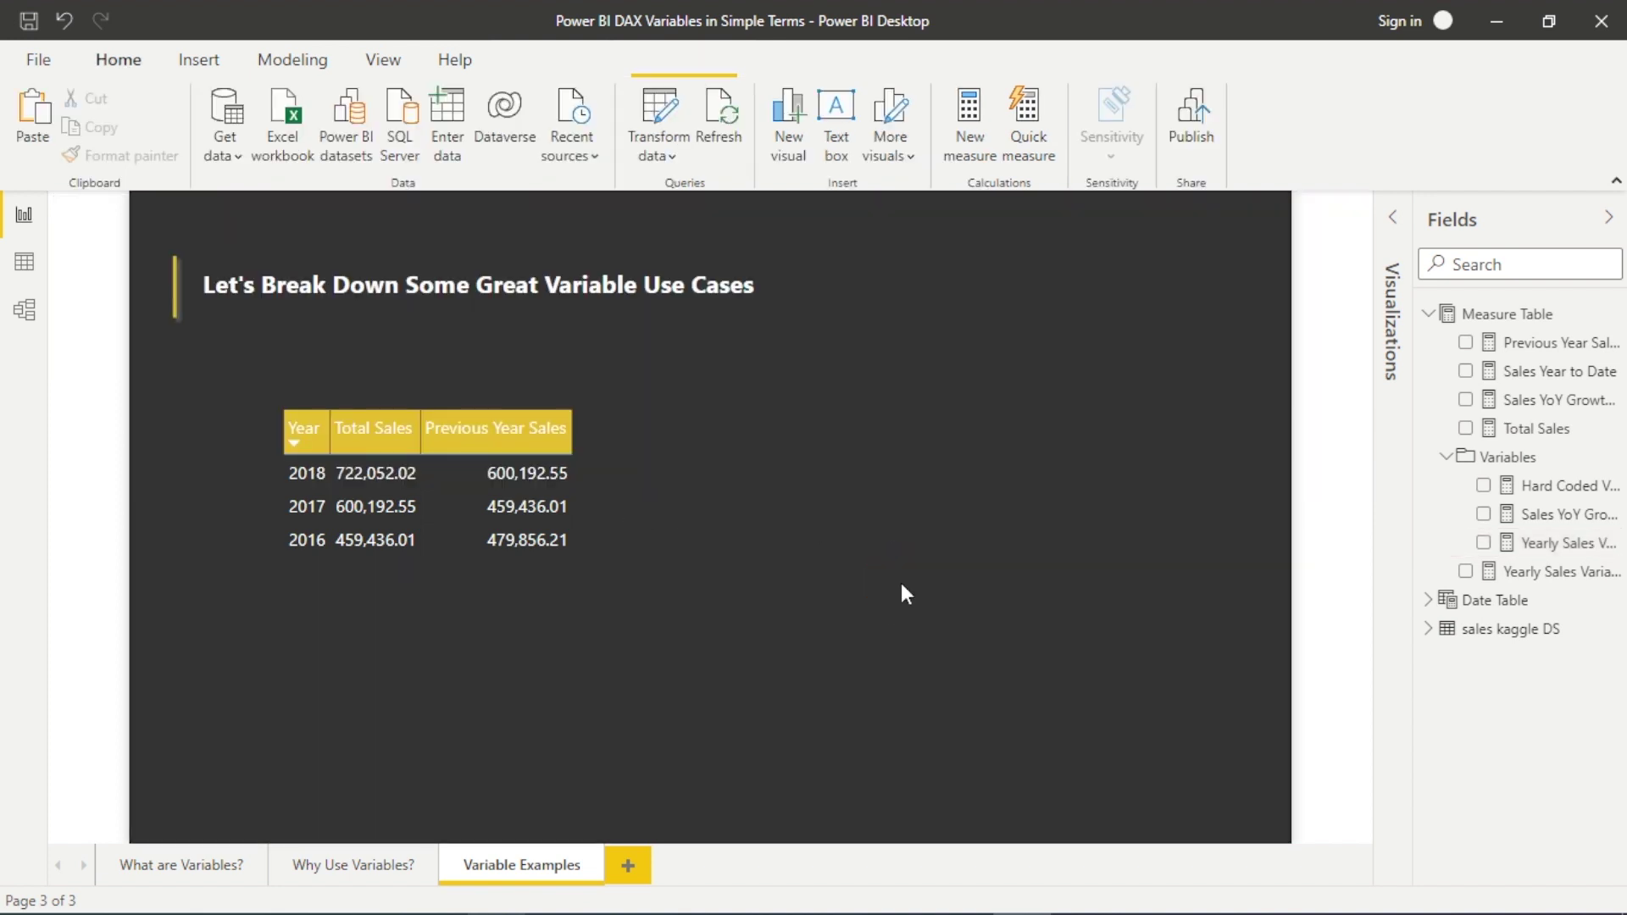
left_click(1526, 572)
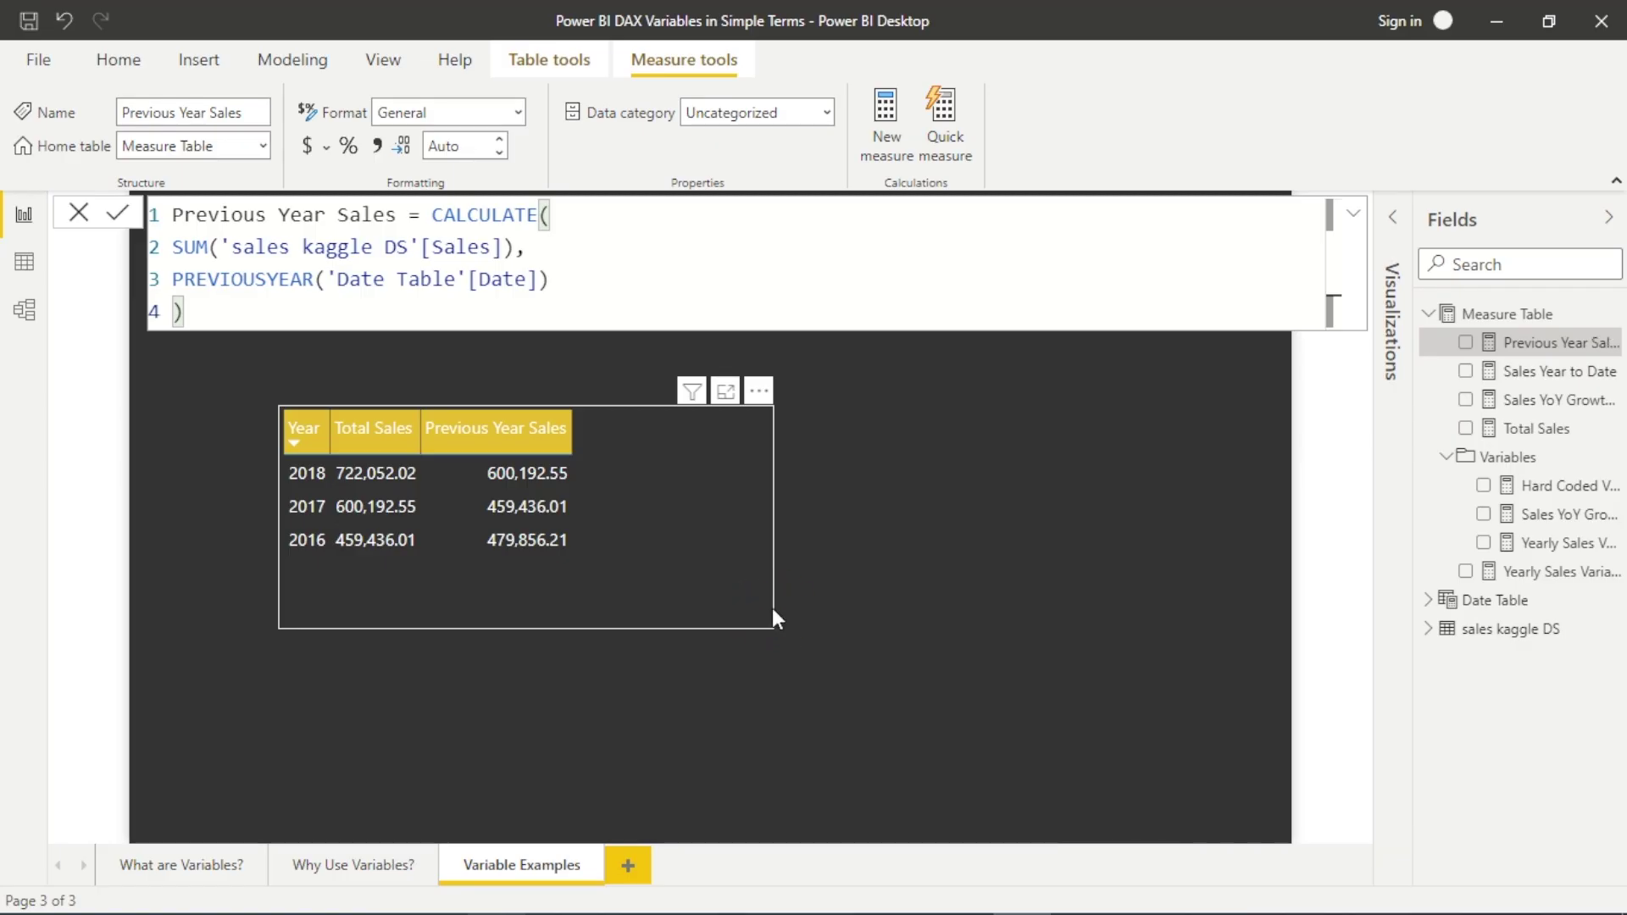
left_click(927, 511)
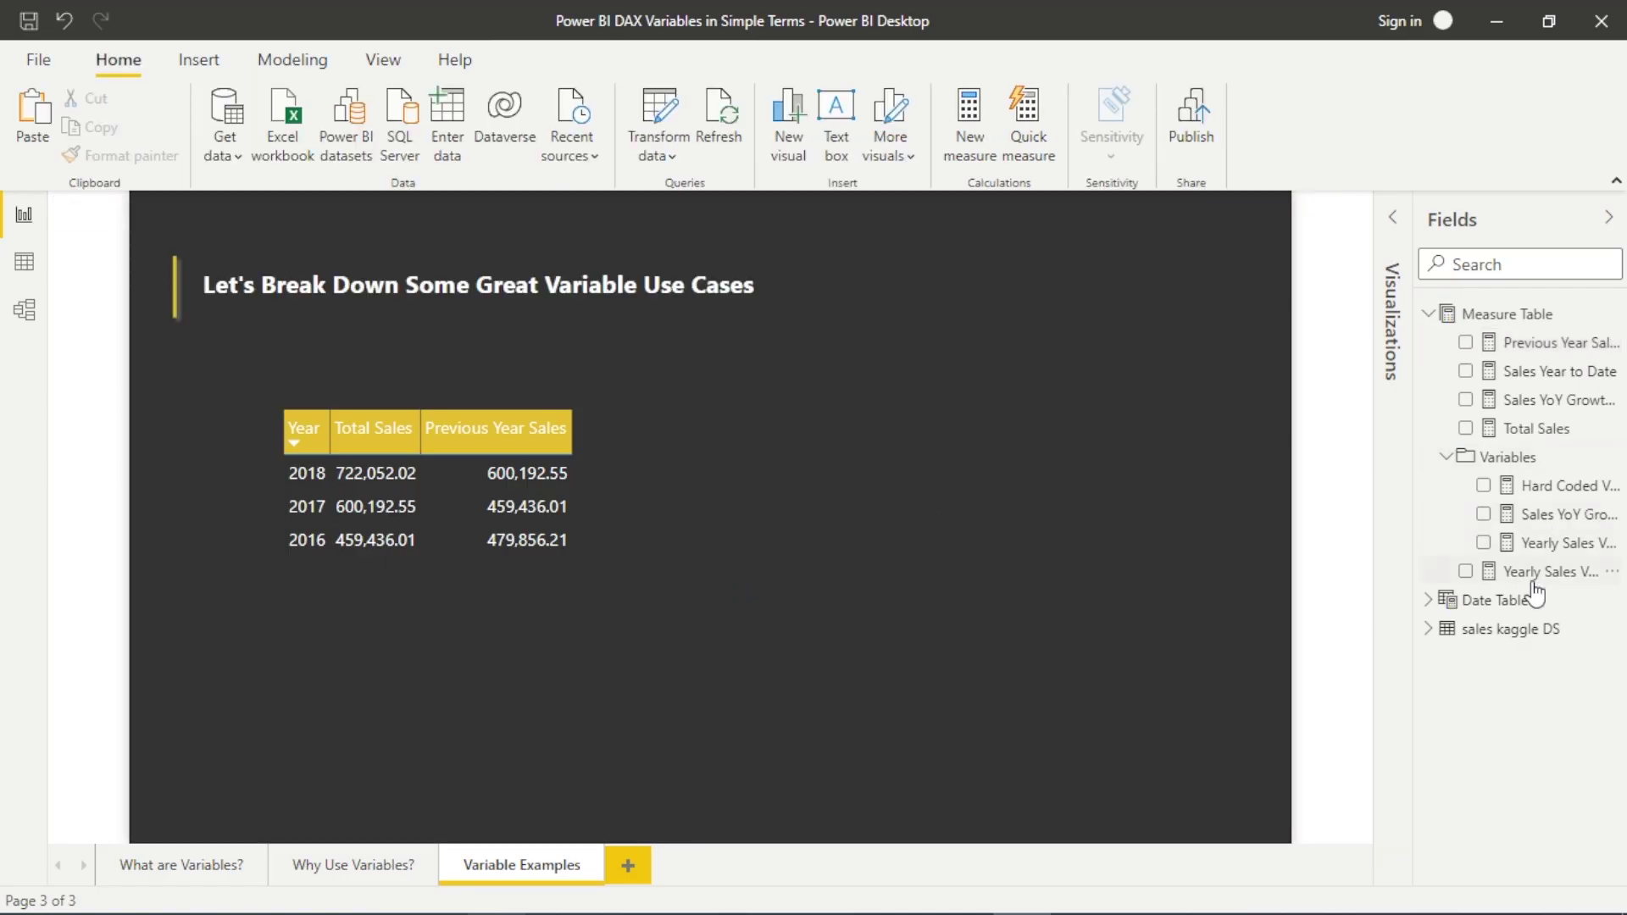
Add Yearly Sales Variance and Yearly Sales Variance with Variables to the yearly sales table, enlarging it to fit both columns
left_click_drag(1540, 572, 669, 470)
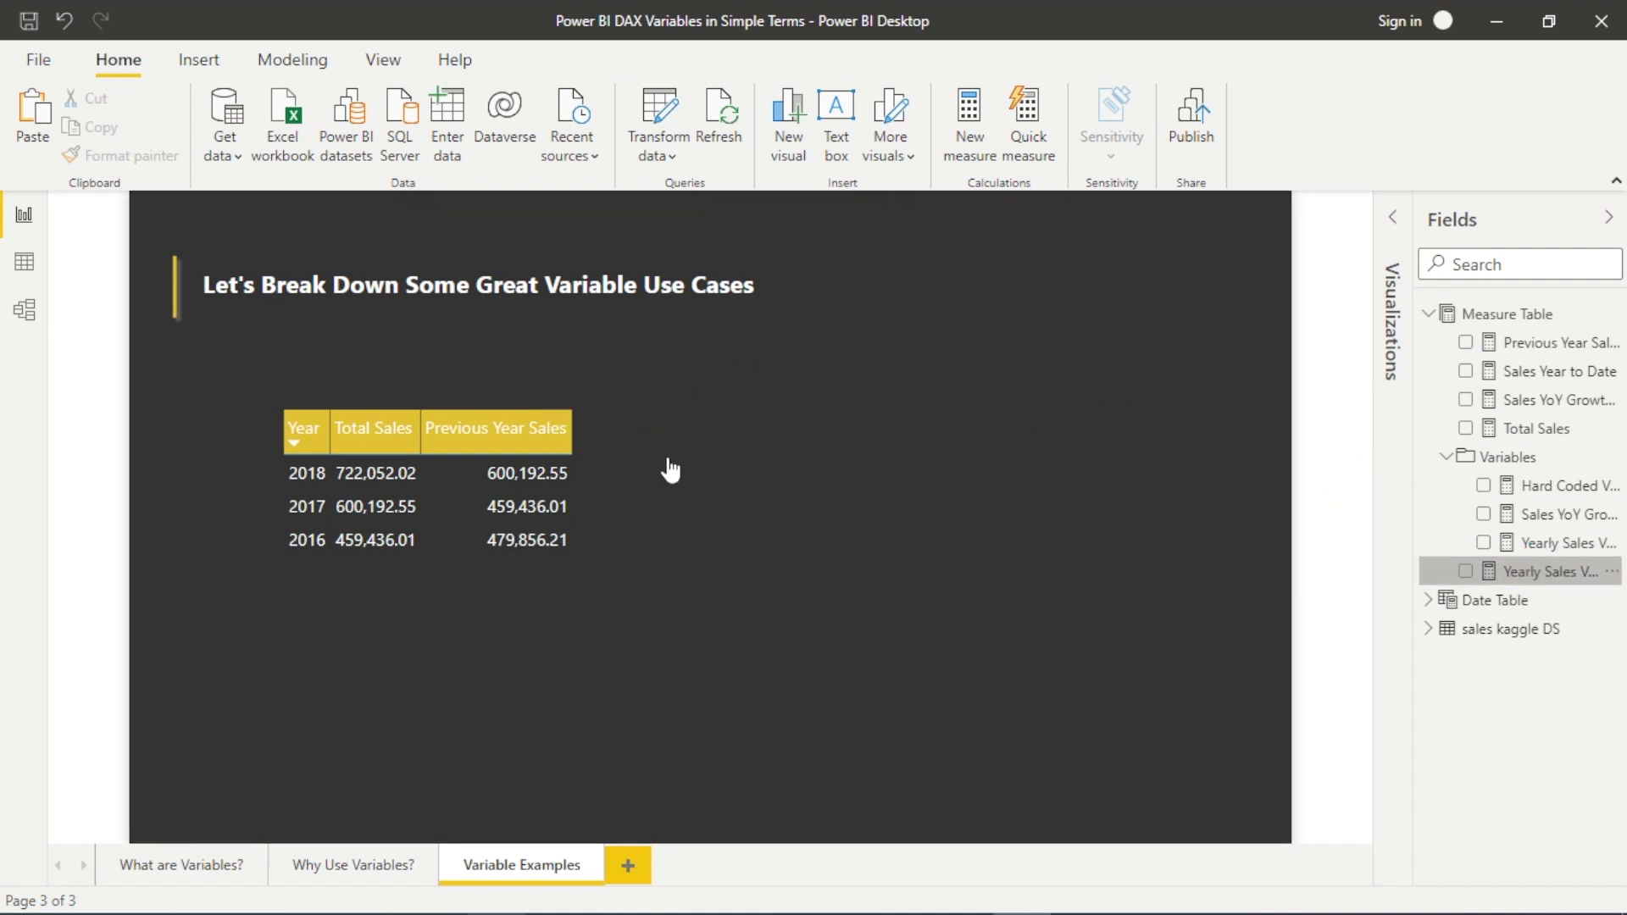
left_click_drag(769, 623, 946, 648)
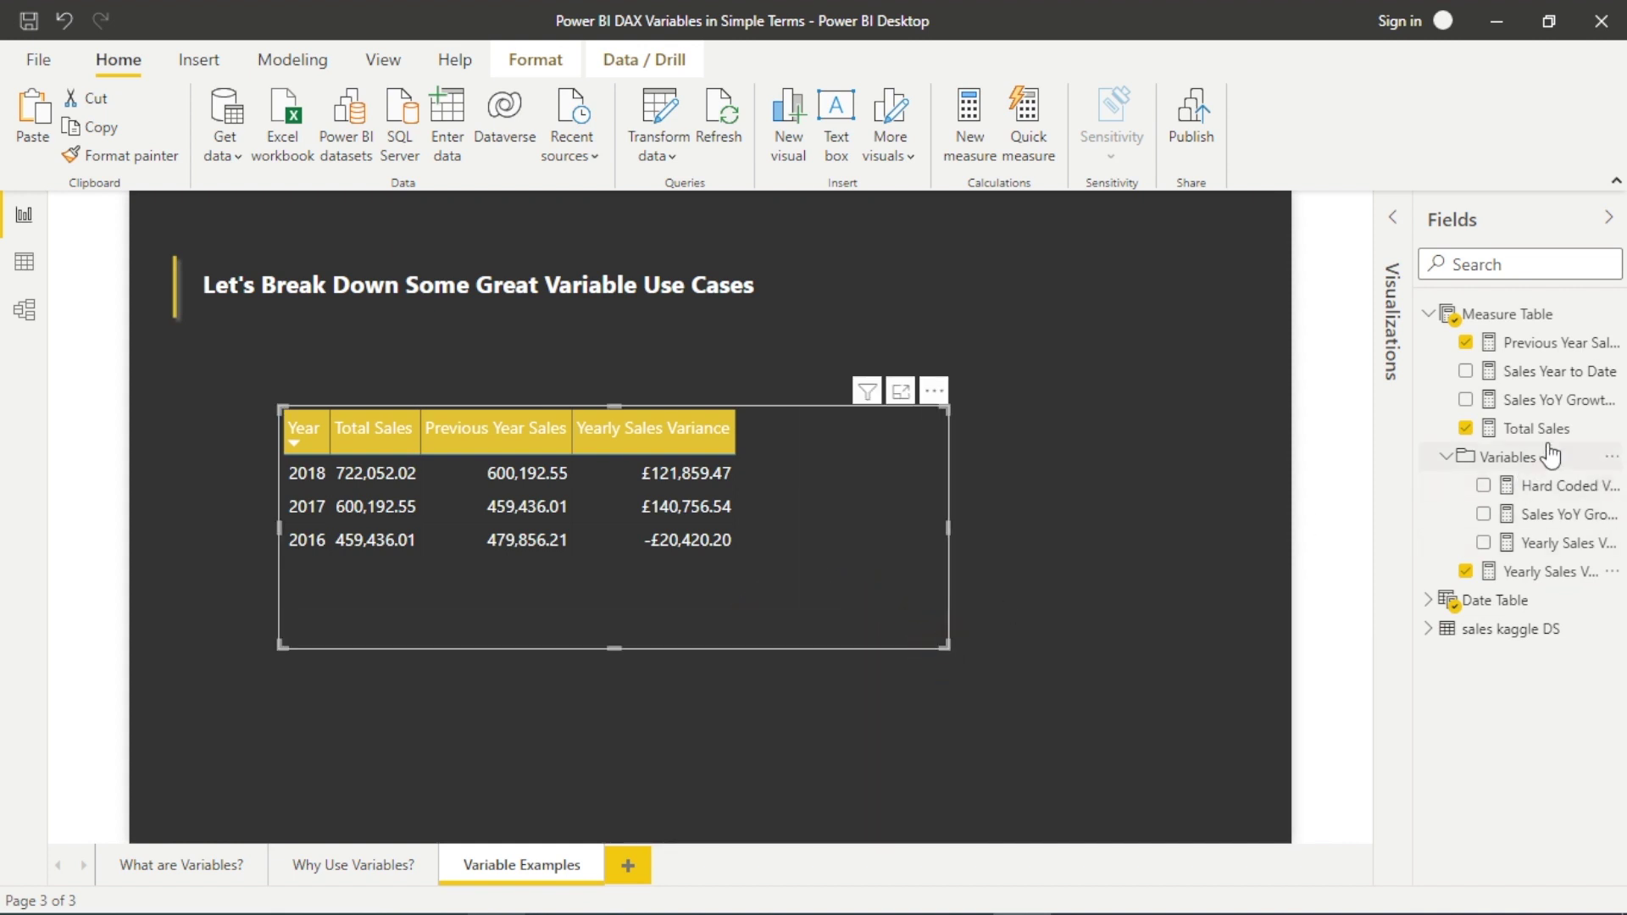
left_click_drag(1544, 543, 890, 453)
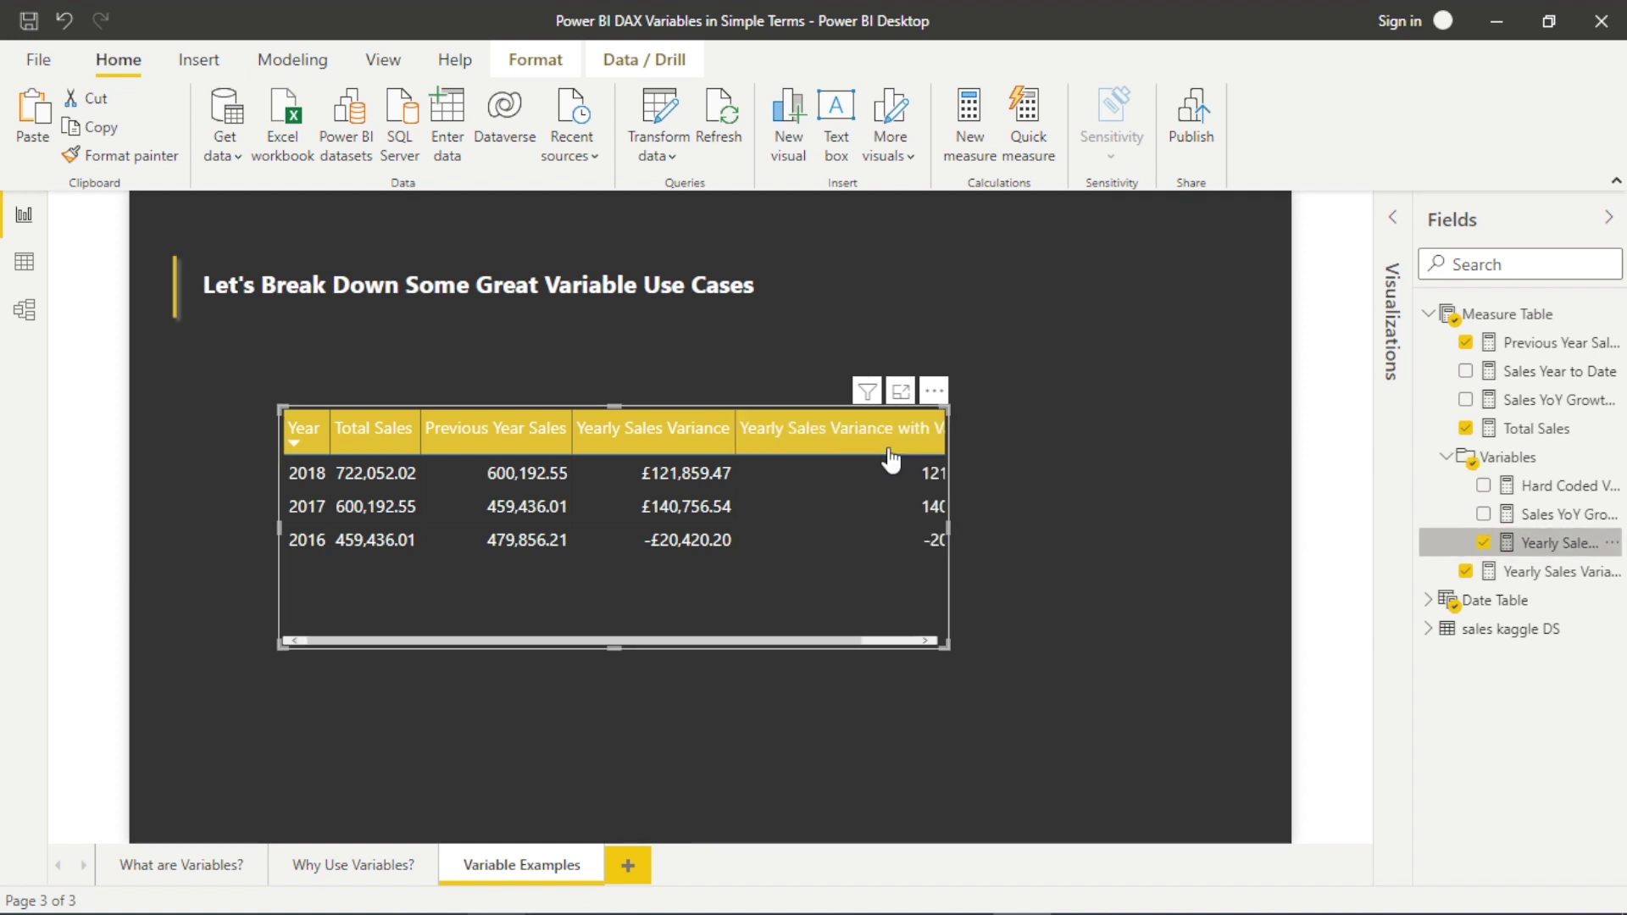
left_click_drag(947, 647, 1107, 669)
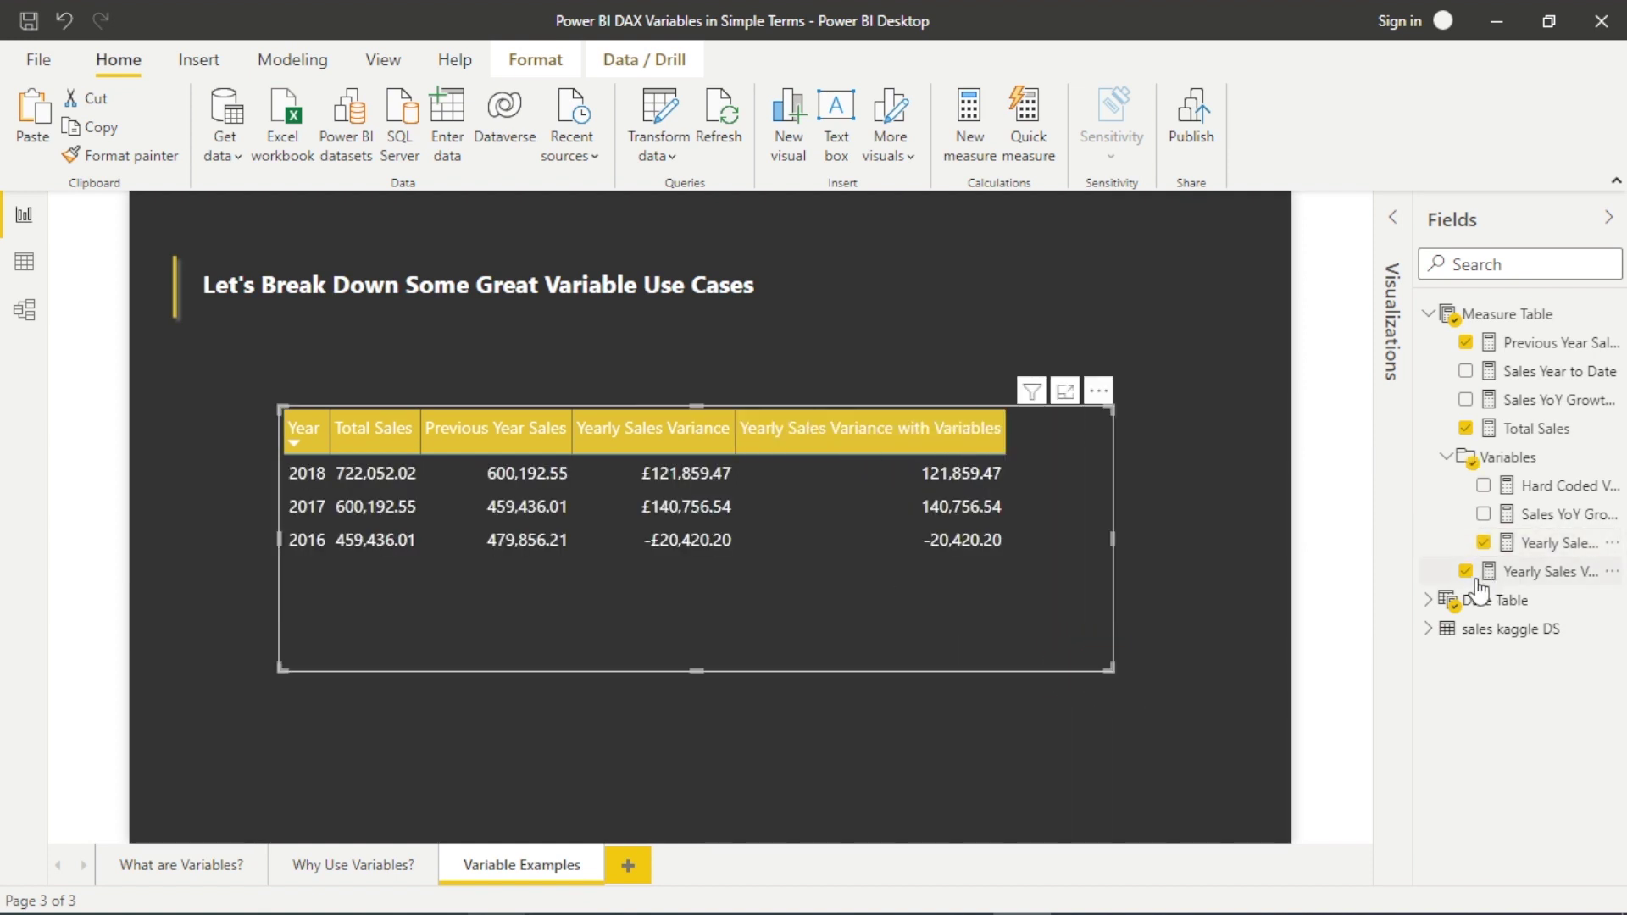